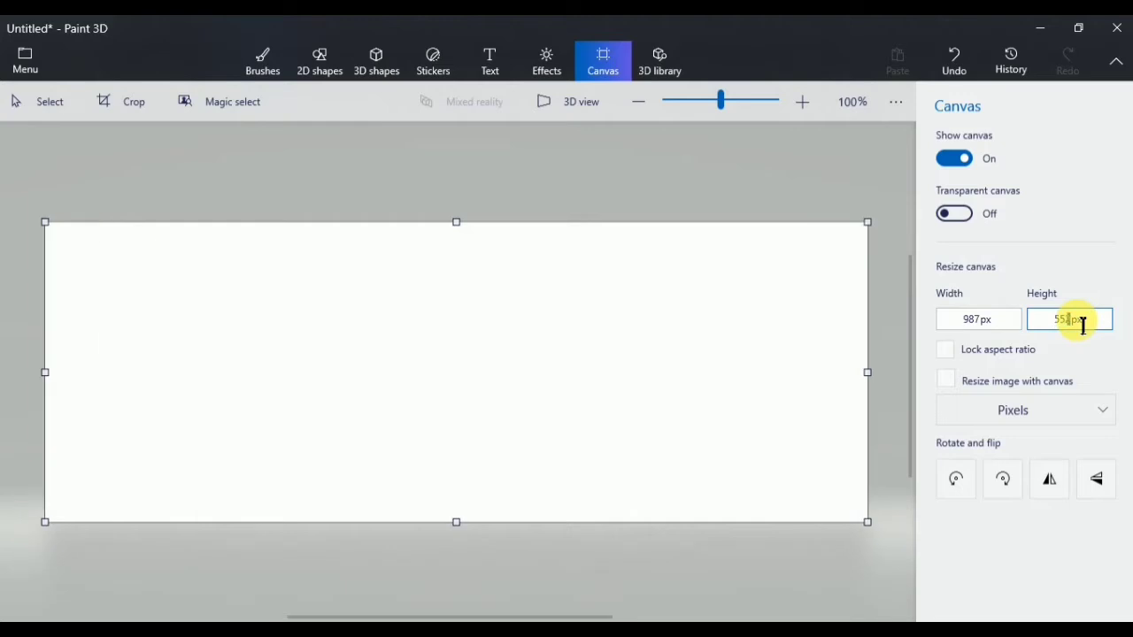
Step: Apply the new canvas height and spray a bright red band across the upper canvas with the 300 px Spray can
key(Return)
click(263, 62)
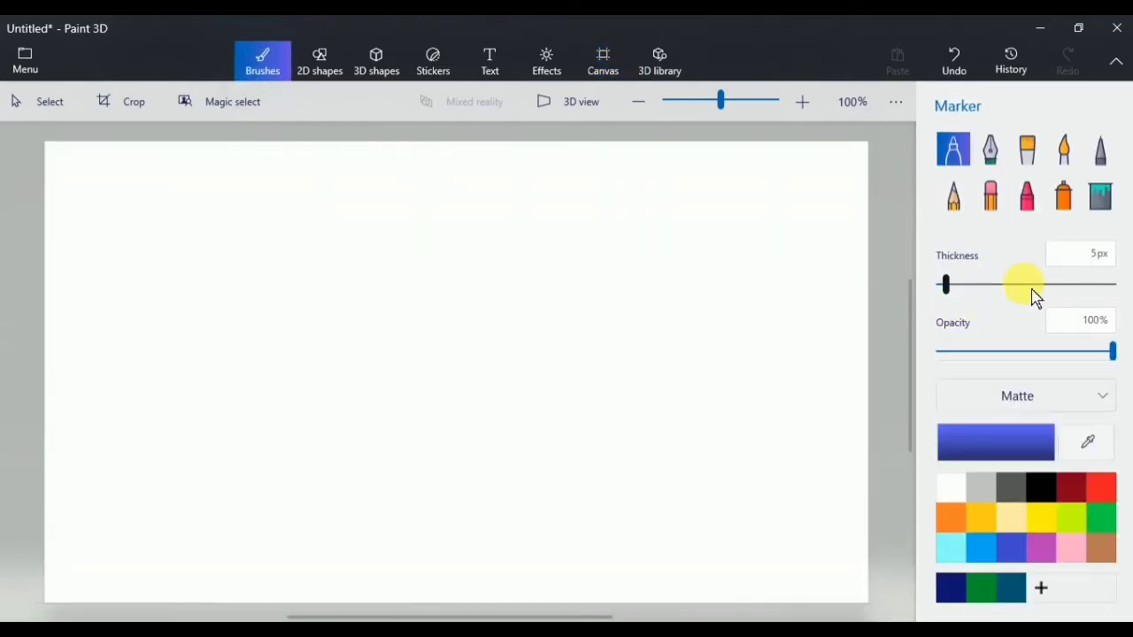
click(1067, 208)
click(938, 440)
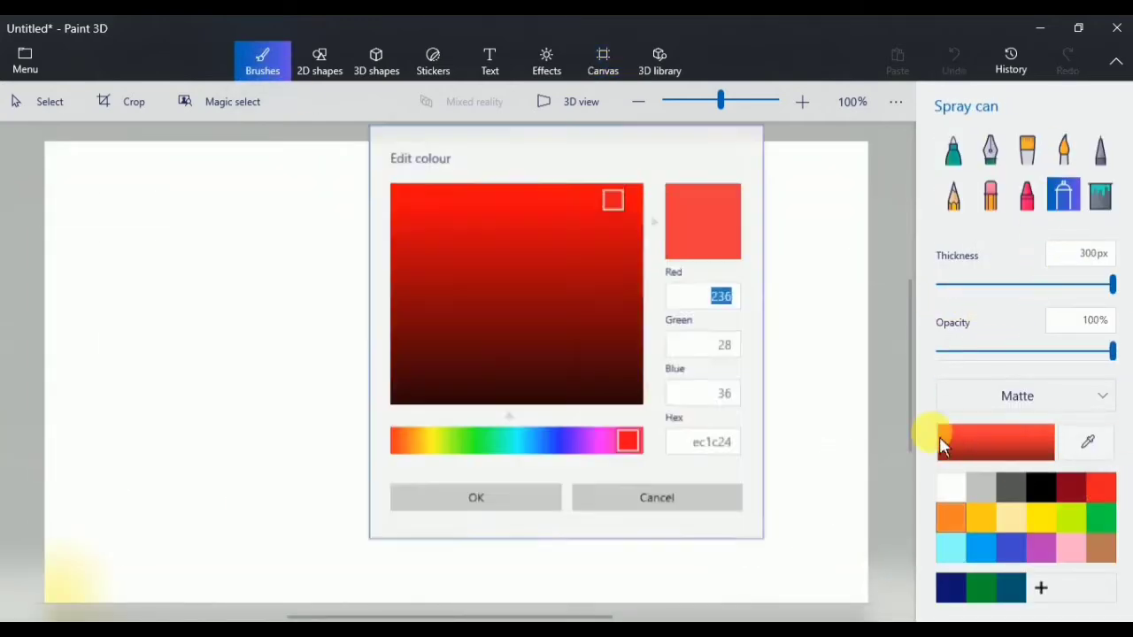
drag(612, 197, 643, 182)
click(496, 506)
click(89, 185)
mouse_move(222, 225)
mouse_down()
mouse_move(268, 246)
mouse_move(311, 228)
mouse_move(243, 264)
mouse_move(451, 227)
mouse_move(553, 244)
mouse_move(849, 225)
mouse_move(403, 218)
mouse_move(151, 239)
mouse_move(470, 289)
mouse_up()
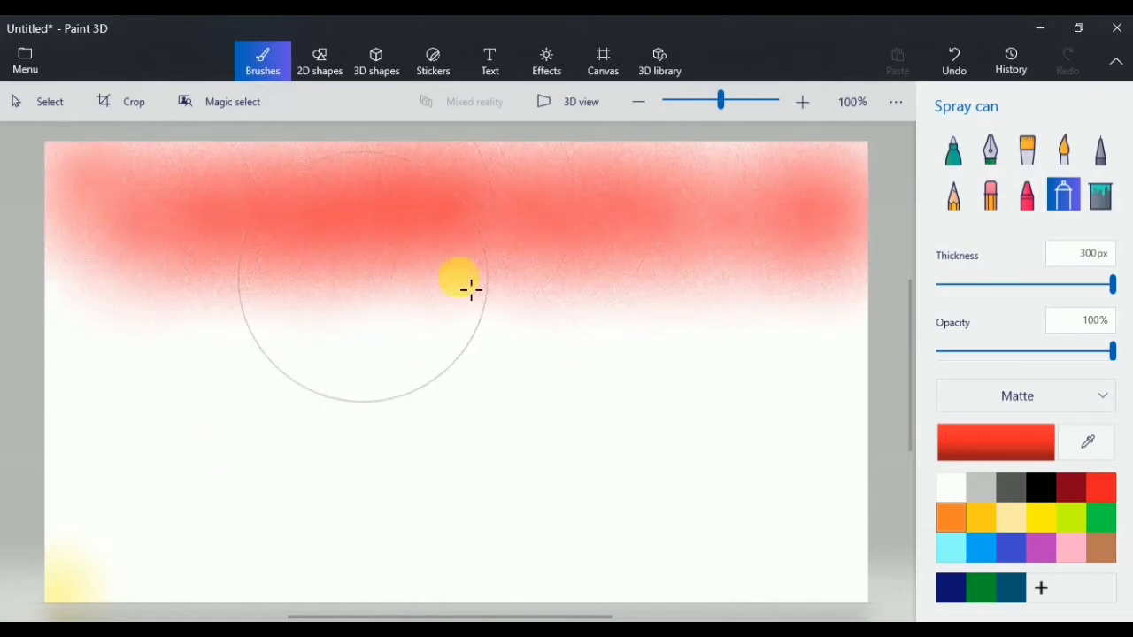
Step: Extend the red band downward at 54% Spray can opacity and blend a pinkish red over the upper half of the canvas
click(1032, 353)
mouse_move(832, 301)
mouse_down()
mouse_move(713, 316)
mouse_move(230, 296)
mouse_move(187, 242)
mouse_move(232, 183)
mouse_move(61, 162)
mouse_move(469, 181)
mouse_move(749, 177)
mouse_move(735, 151)
mouse_move(531, 155)
mouse_up()
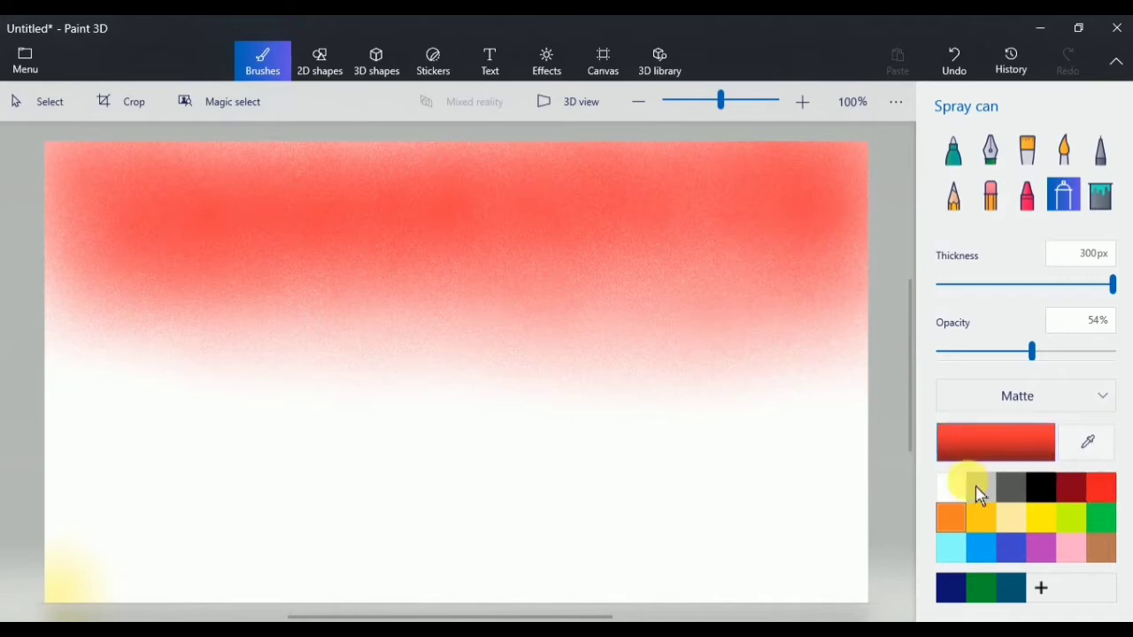
click(996, 442)
drag(625, 227, 644, 184)
drag(630, 441, 616, 442)
click(482, 496)
drag(511, 498, 465, 506)
key(ctrl+z)
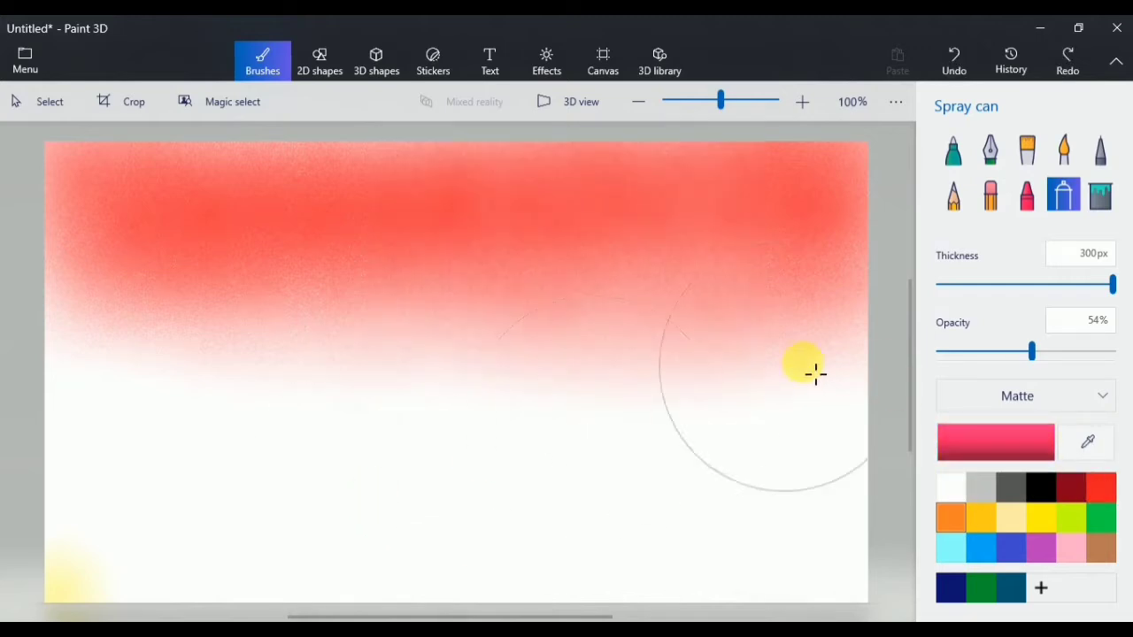
mouse_move(814, 371)
mouse_down()
mouse_move(762, 359)
mouse_move(159, 341)
mouse_move(99, 330)
mouse_move(64, 279)
mouse_move(72, 207)
mouse_move(135, 161)
mouse_move(870, 161)
mouse_move(881, 227)
mouse_move(325, 159)
mouse_up()
Step: Spray a yellow band along the bottom of the canvas with the 300 px Spray can at 100% opacity
click(953, 497)
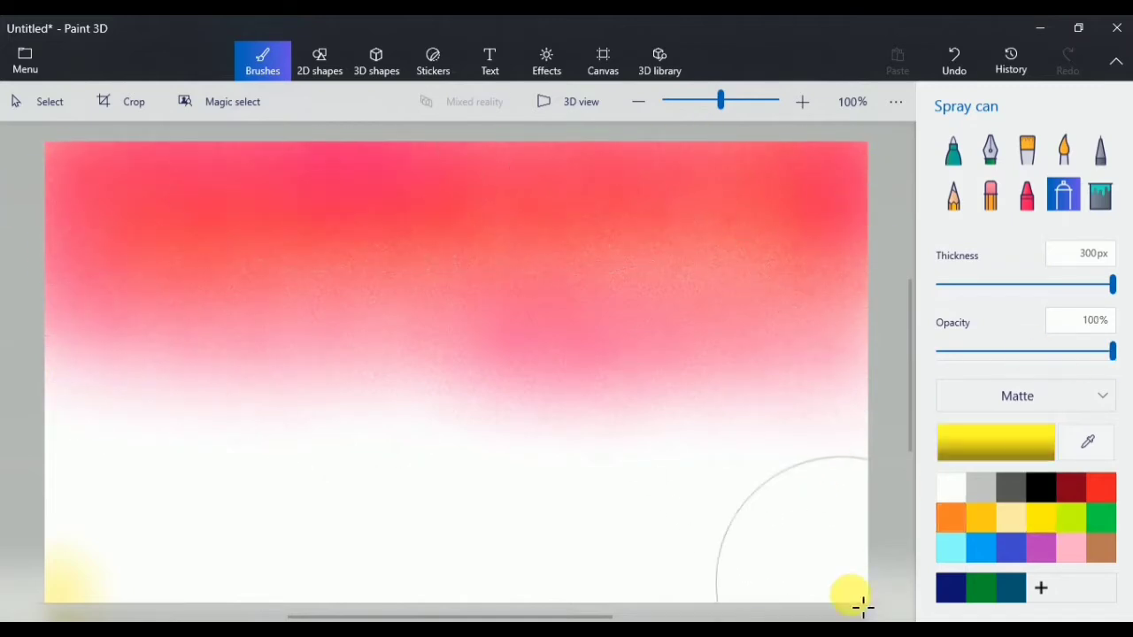
mouse_move(859, 607)
mouse_down()
mouse_move(652, 592)
mouse_move(516, 603)
mouse_move(230, 597)
mouse_move(356, 599)
mouse_up()
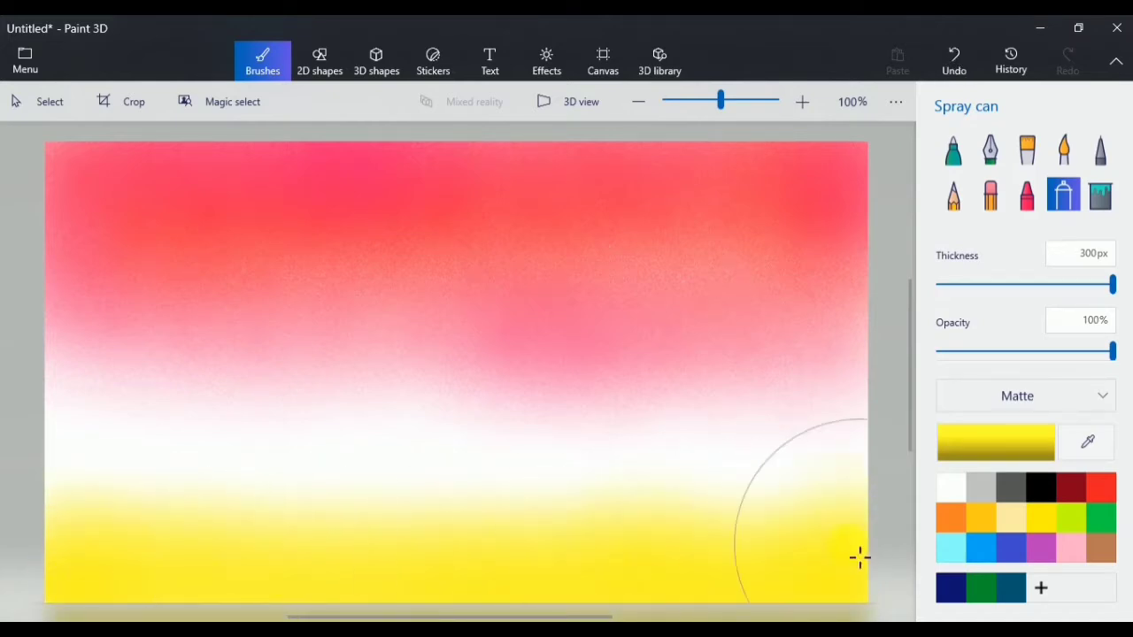
click(1012, 517)
click(777, 474)
mouse_move(781, 479)
mouse_down()
mouse_move(794, 539)
mouse_move(680, 514)
mouse_up()
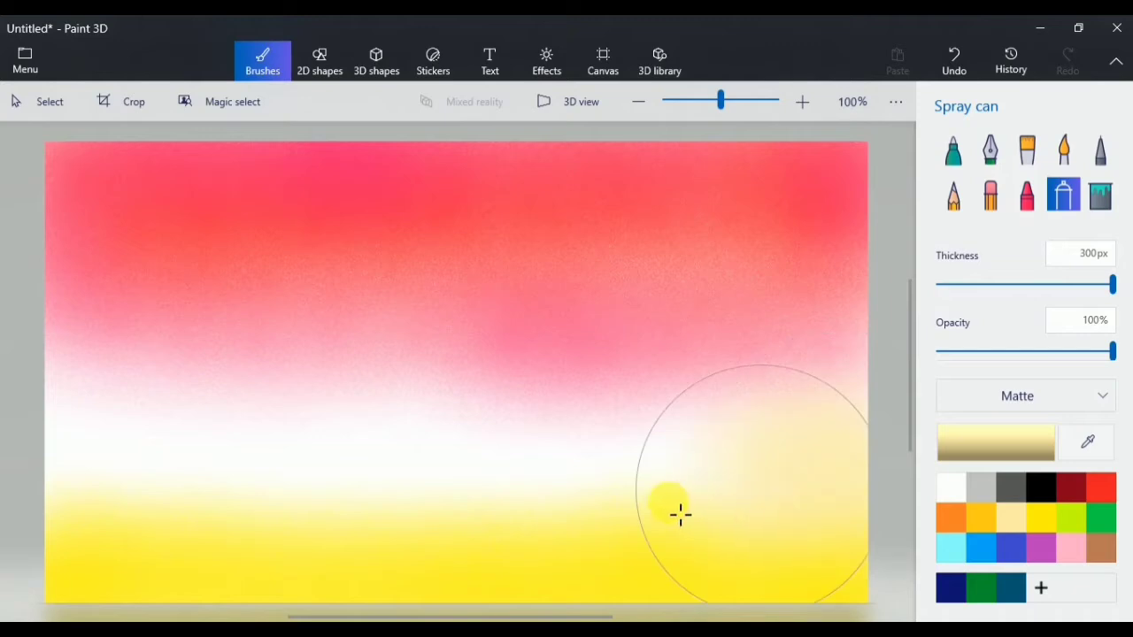
key(ctrl+z)
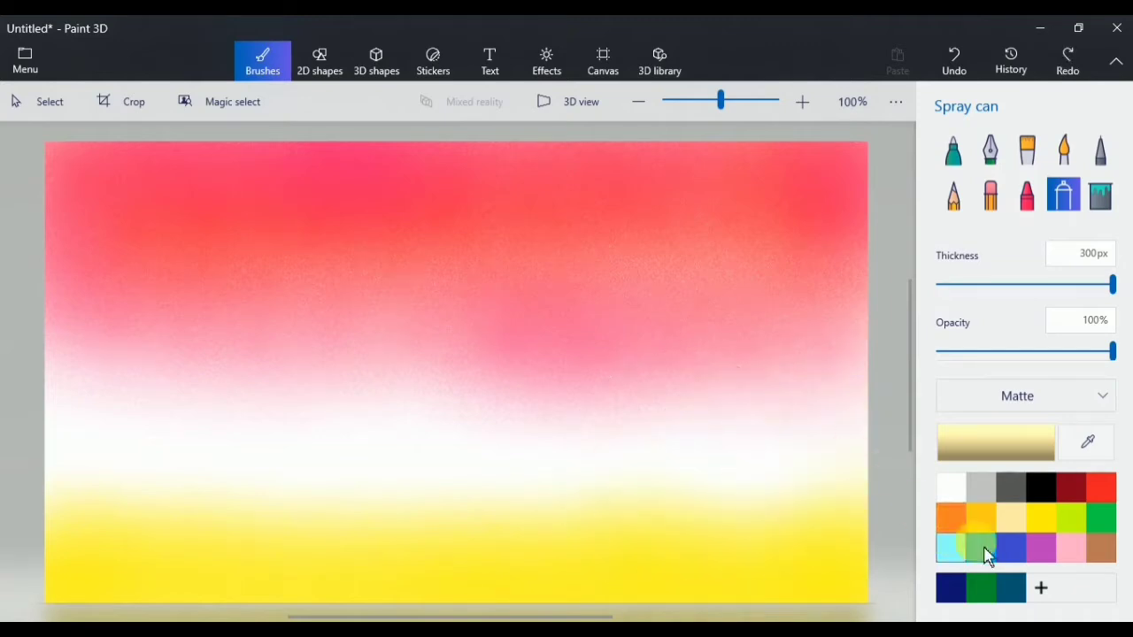
Step: Spray orange at 39% opacity over the white gap and the red area, and blend in a deeper orange
click(951, 518)
mouse_move(869, 496)
mouse_down()
mouse_move(267, 489)
mouse_move(80, 457)
mouse_up()
mouse_move(54, 421)
mouse_down()
mouse_move(143, 417)
mouse_move(468, 416)
mouse_move(521, 399)
mouse_move(639, 405)
mouse_up()
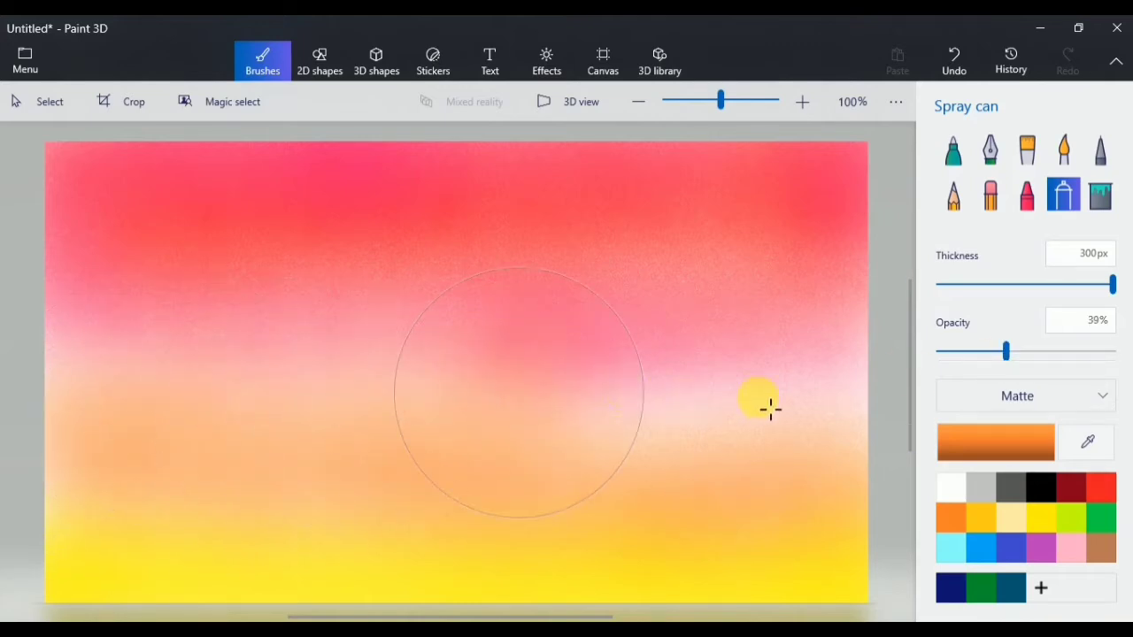
drag(852, 399, 766, 427)
mouse_move(673, 431)
mouse_down()
mouse_move(605, 435)
mouse_move(444, 401)
mouse_move(555, 404)
mouse_move(412, 373)
mouse_move(108, 361)
mouse_move(70, 383)
mouse_move(228, 424)
mouse_move(699, 292)
mouse_move(855, 289)
mouse_move(764, 306)
mouse_move(603, 291)
mouse_move(200, 310)
mouse_move(81, 296)
mouse_move(407, 371)
mouse_move(870, 390)
mouse_move(870, 431)
mouse_move(759, 389)
mouse_move(609, 392)
mouse_move(453, 355)
mouse_move(537, 315)
mouse_move(767, 291)
mouse_move(874, 297)
mouse_move(650, 306)
mouse_move(611, 284)
mouse_move(313, 313)
mouse_move(78, 252)
mouse_move(82, 162)
mouse_up()
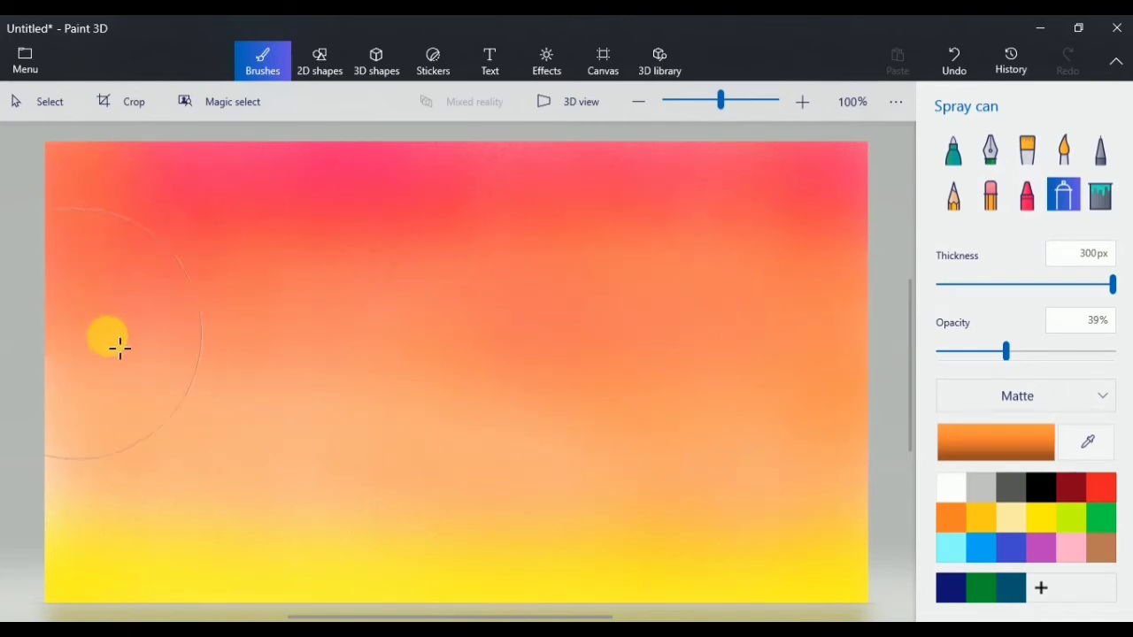
click(995, 442)
click(478, 495)
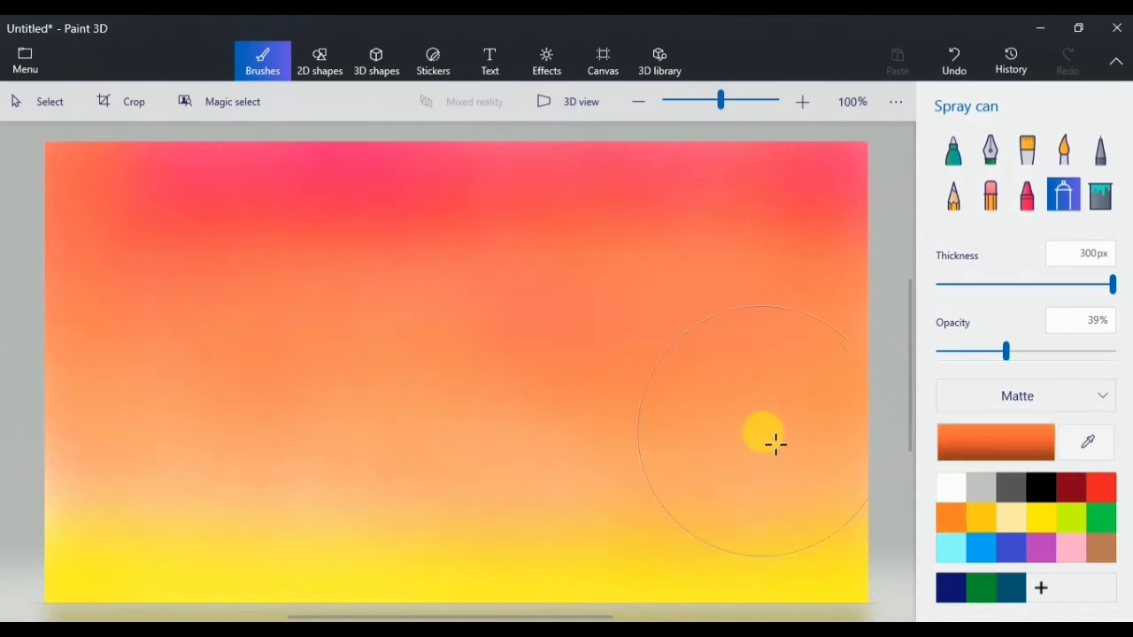
Step: Blend golden yellow at 39% opacity across the transition between the orange middle and the yellow bottom
click(983, 520)
mouse_move(772, 528)
mouse_down()
mouse_move(614, 515)
mouse_move(602, 480)
mouse_move(525, 475)
mouse_move(541, 535)
mouse_move(418, 516)
mouse_up()
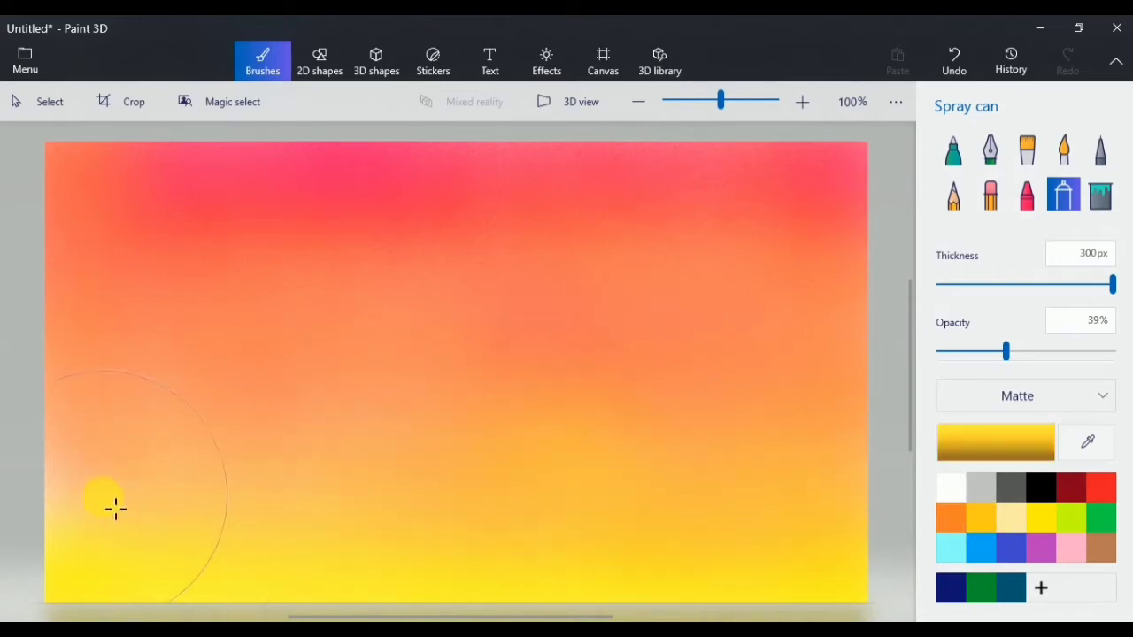
mouse_move(116, 509)
mouse_down()
mouse_move(474, 489)
mouse_move(193, 506)
mouse_move(521, 433)
mouse_up()
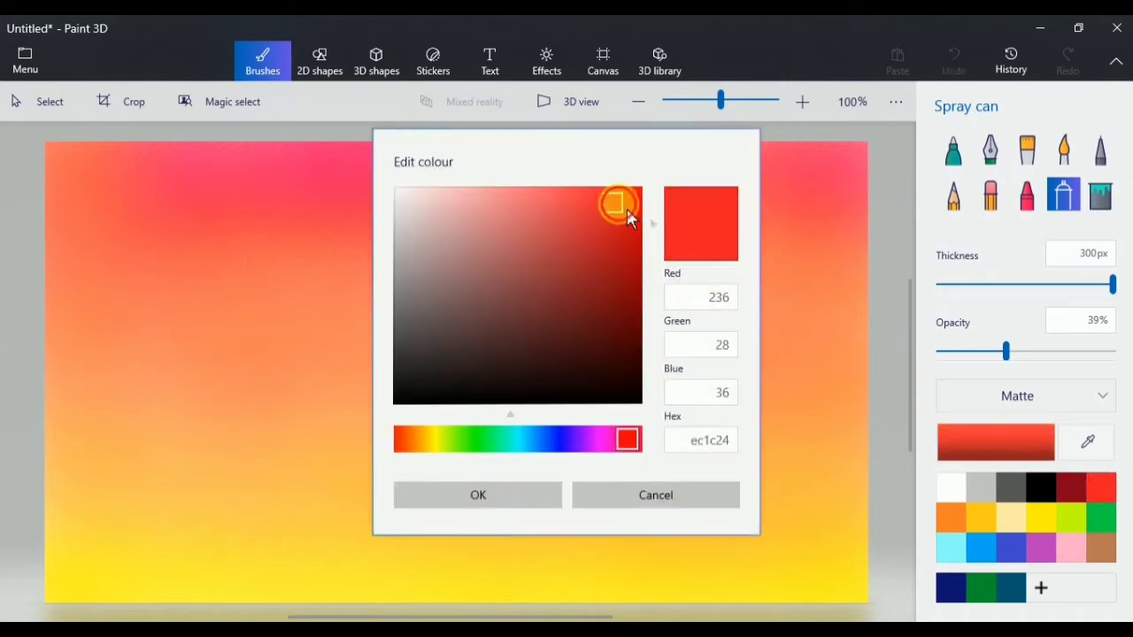
Step: Lighten the sky by spraying white over it with the 300 px Spray can at 26% opacity
drag(619, 204, 618, 193)
click(503, 489)
drag(1005, 352, 983, 351)
key(ctrl+z)
click(954, 487)
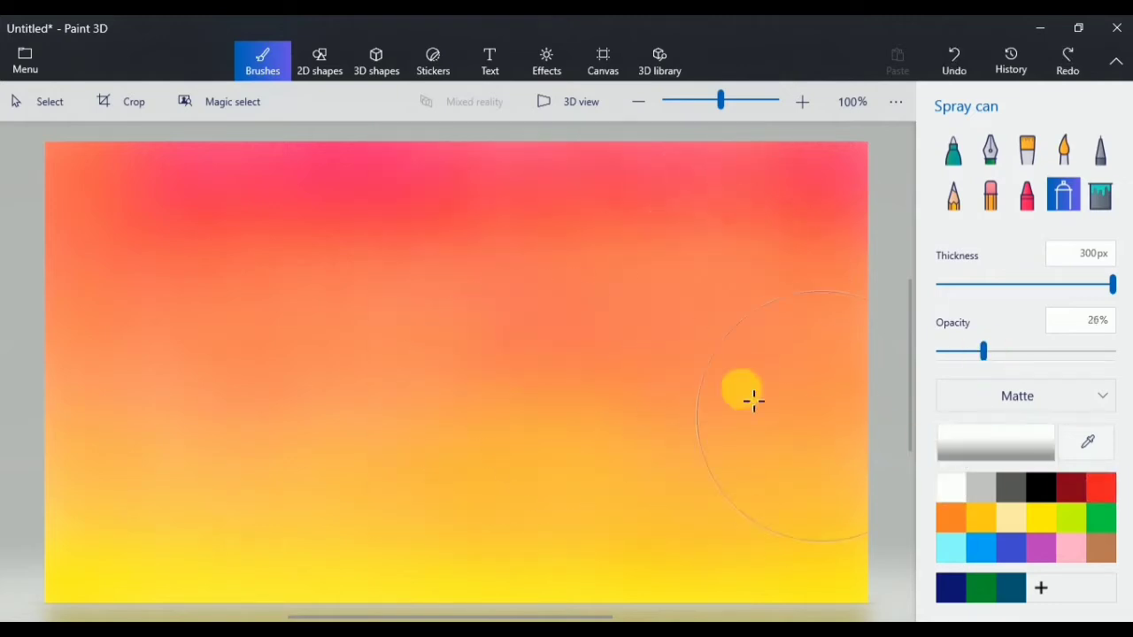
mouse_move(753, 400)
mouse_down()
mouse_move(643, 283)
mouse_move(525, 269)
mouse_move(614, 234)
mouse_move(613, 362)
mouse_move(402, 366)
mouse_move(447, 282)
mouse_move(431, 237)
mouse_move(480, 223)
mouse_move(565, 238)
mouse_move(699, 231)
mouse_move(759, 275)
mouse_move(801, 229)
mouse_move(715, 221)
mouse_move(319, 308)
mouse_move(268, 266)
mouse_move(298, 240)
mouse_move(268, 223)
mouse_move(472, 216)
mouse_move(187, 235)
mouse_move(144, 307)
mouse_move(91, 243)
mouse_move(166, 178)
mouse_move(848, 212)
mouse_move(846, 304)
mouse_move(713, 363)
mouse_move(273, 392)
mouse_move(215, 372)
mouse_move(83, 415)
mouse_move(152, 369)
mouse_move(244, 380)
mouse_move(342, 282)
mouse_move(311, 226)
mouse_move(514, 209)
mouse_move(441, 188)
mouse_move(745, 193)
mouse_move(332, 326)
mouse_move(191, 339)
mouse_move(65, 333)
mouse_move(595, 362)
mouse_up()
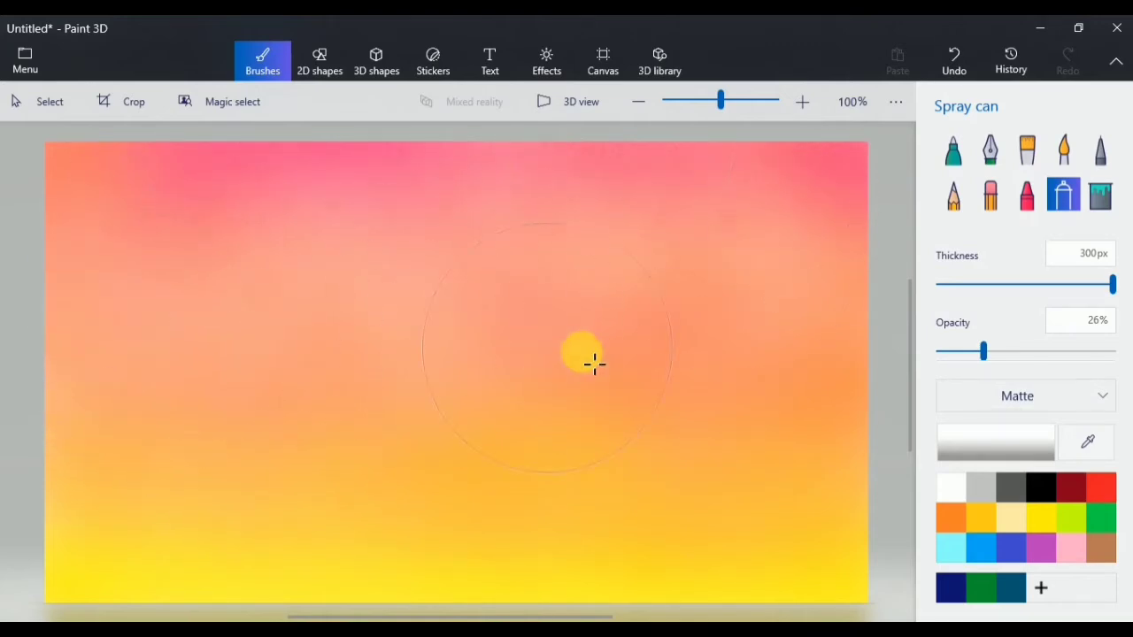
Step: Soften the orange and yellow areas of the sky with more white spray at 18% opacity
drag(983, 351, 969, 352)
mouse_move(854, 390)
mouse_down()
mouse_move(689, 337)
mouse_move(612, 394)
mouse_move(776, 431)
mouse_move(853, 510)
mouse_move(768, 513)
mouse_up()
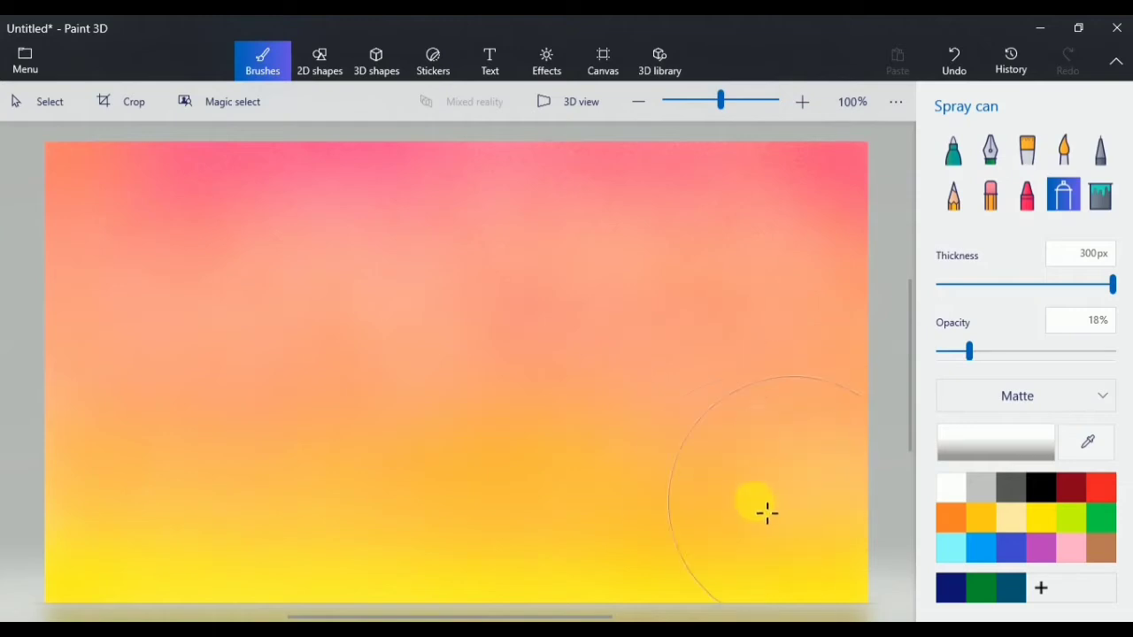
mouse_move(509, 462)
mouse_down()
mouse_move(405, 481)
mouse_move(116, 454)
mouse_move(74, 540)
mouse_up()
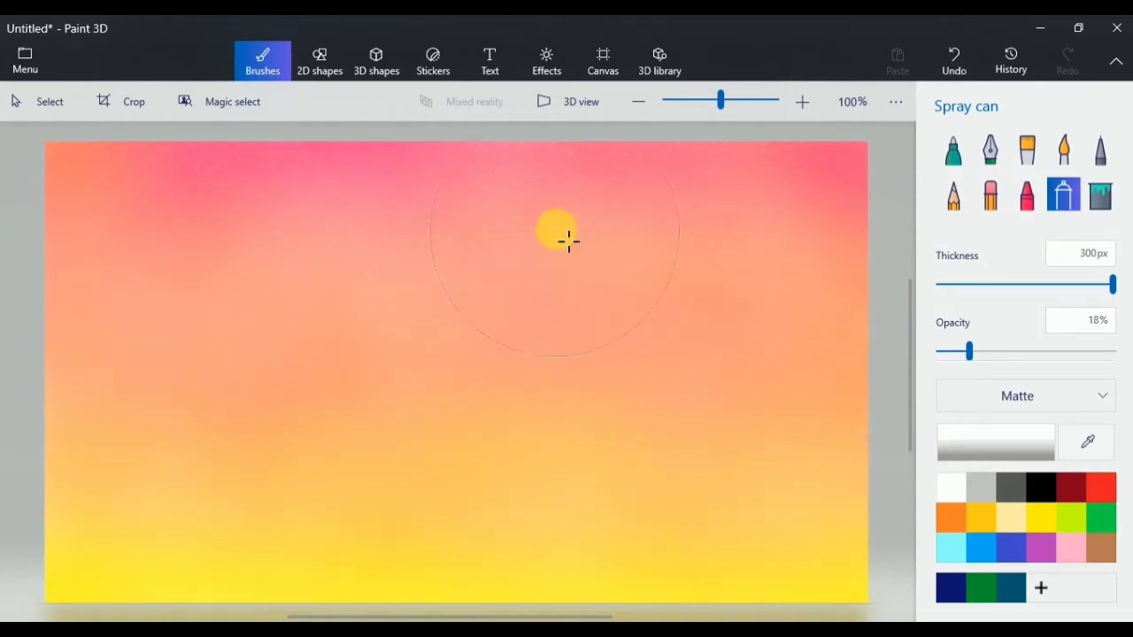
mouse_move(569, 241)
mouse_down()
mouse_move(96, 176)
mouse_move(137, 164)
mouse_move(457, 209)
mouse_move(870, 220)
mouse_move(738, 181)
mouse_move(598, 165)
mouse_move(394, 173)
mouse_move(432, 169)
mouse_move(278, 223)
mouse_move(336, 282)
mouse_move(539, 369)
mouse_up()
Step: Draw a rough black ground strip along the canvas's bottom edge with the 10 px Pencil, and fill it in with 28 px Watercolour at 41% opacity
click(971, 213)
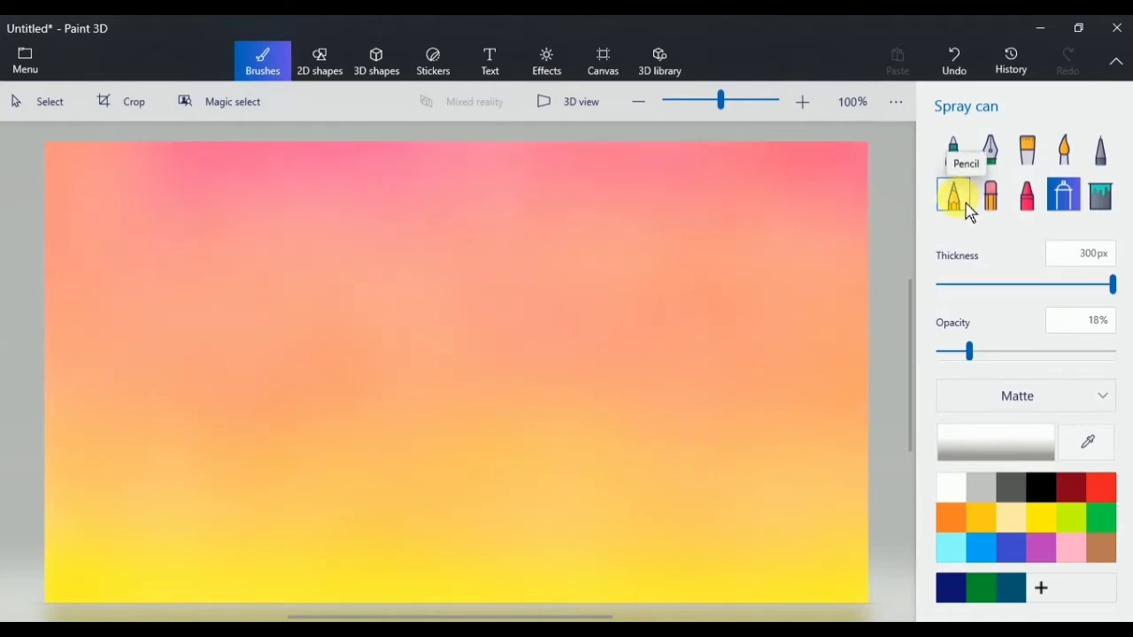
click(970, 212)
key(ctrl+z)
click(1037, 492)
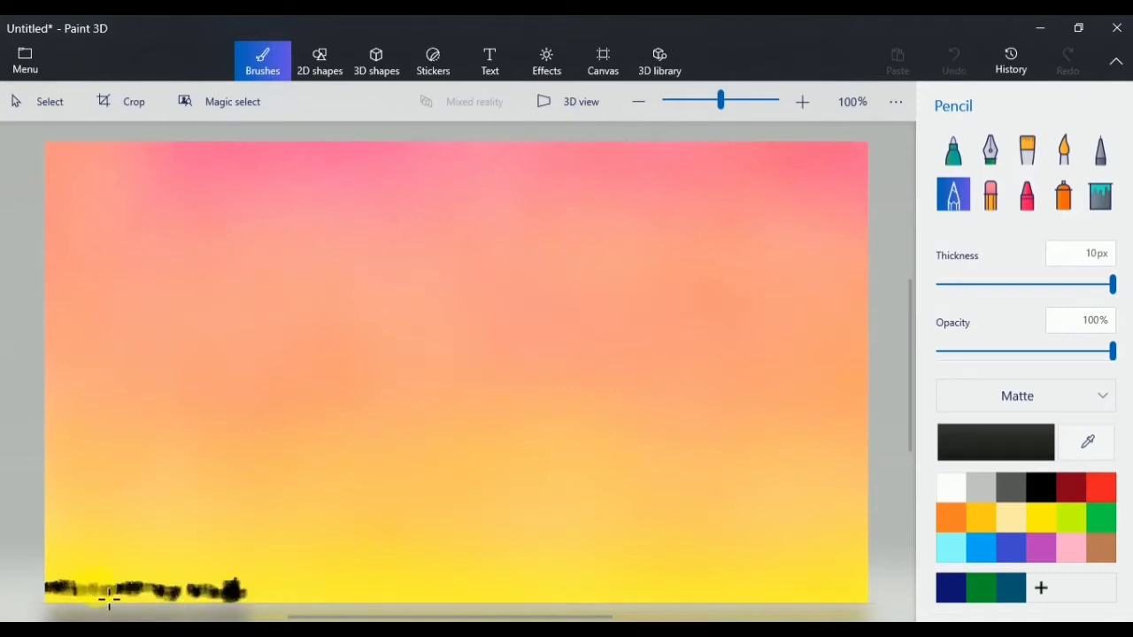
mouse_move(206, 606)
mouse_down()
mouse_move(159, 607)
mouse_move(883, 598)
mouse_move(645, 589)
mouse_move(594, 602)
mouse_move(856, 615)
mouse_up()
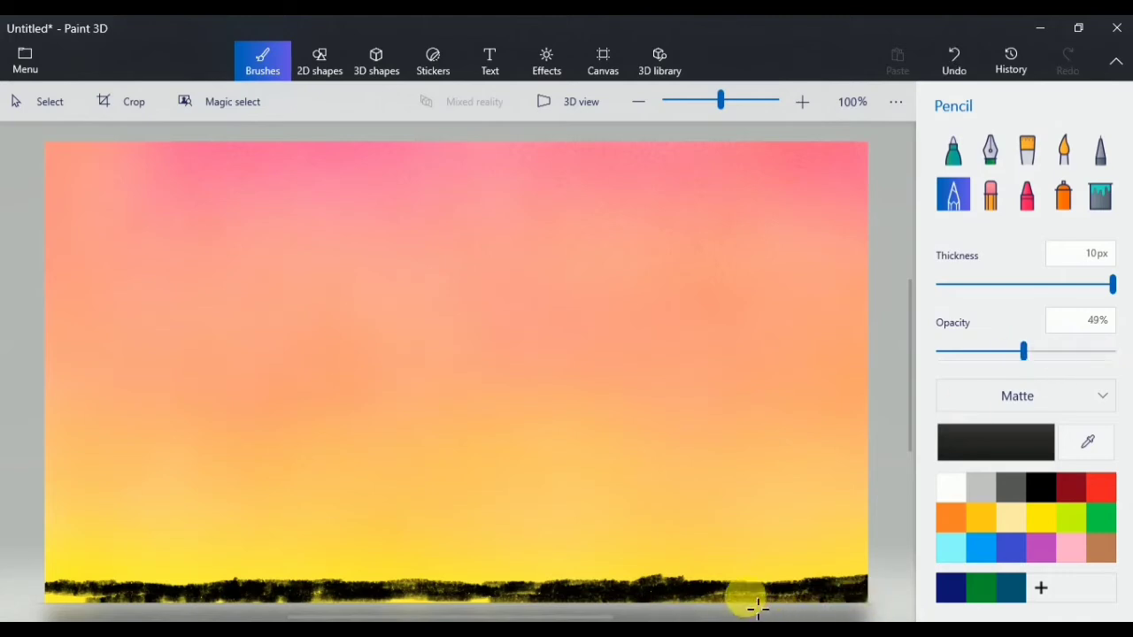
mouse_move(746, 599)
mouse_down()
mouse_move(800, 610)
mouse_move(51, 599)
mouse_up()
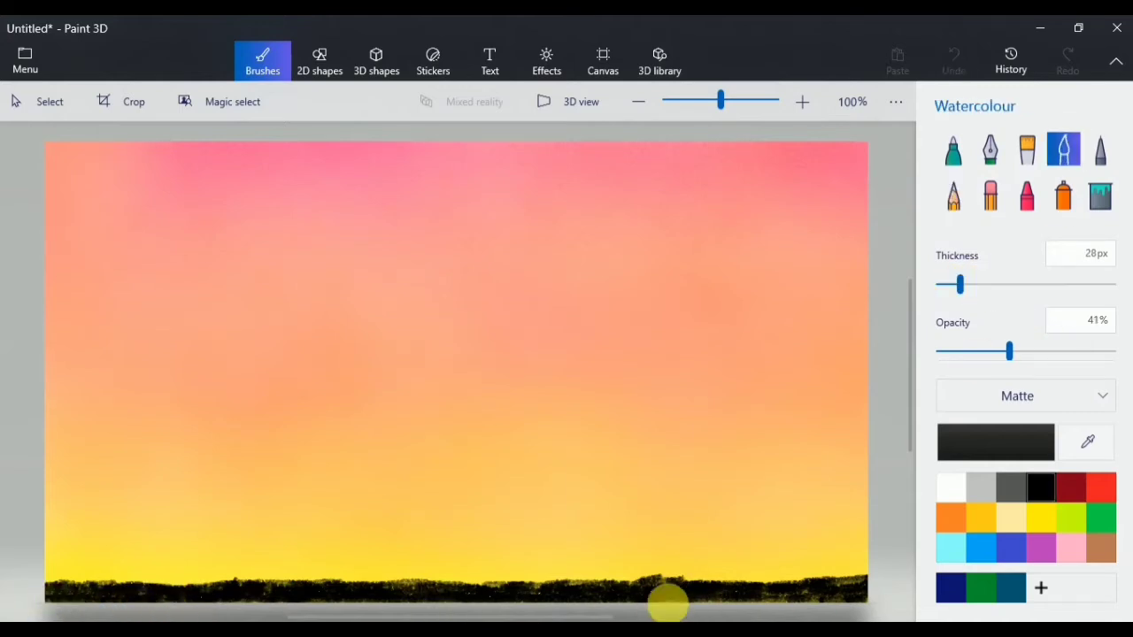
mouse_move(868, 597)
mouse_down()
mouse_move(706, 612)
mouse_move(594, 613)
mouse_move(755, 606)
mouse_move(59, 612)
mouse_move(599, 610)
mouse_move(215, 588)
mouse_move(260, 597)
mouse_move(247, 520)
mouse_up()
Step: Draw a vertical 10 px black line as a fence post and stamp copies along the ground to make nine spaced posts
click(320, 60)
click(950, 170)
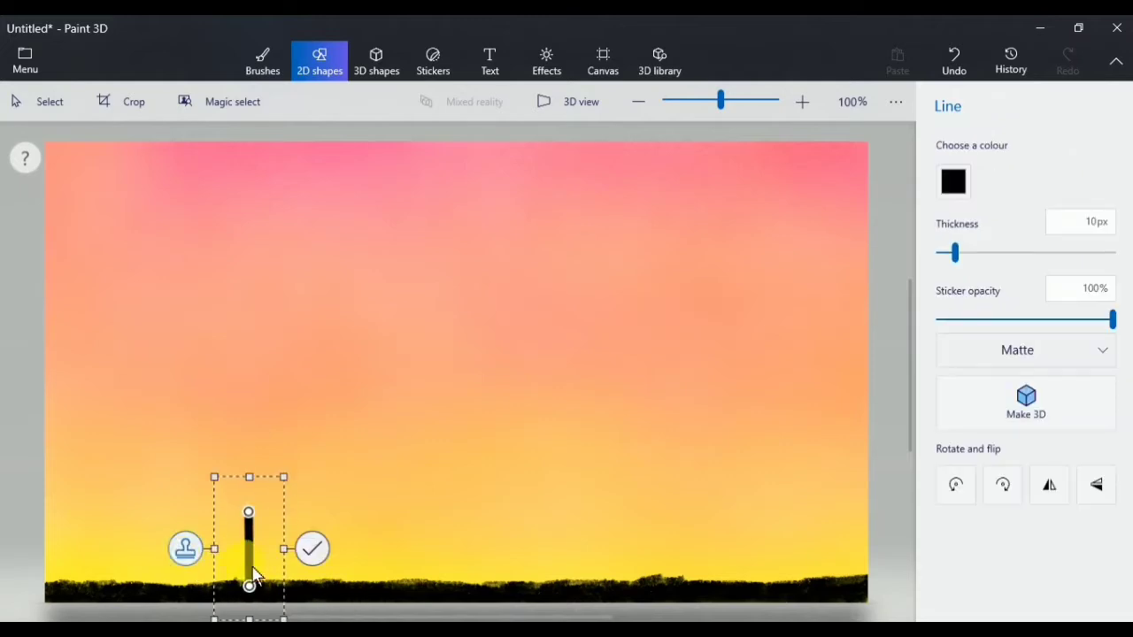
mouse_move(262, 571)
mouse_down()
mouse_move(78, 562)
mouse_move(398, 576)
mouse_move(647, 551)
mouse_move(852, 569)
mouse_up()
click(92, 558)
click(14, 557)
click(273, 556)
click(380, 566)
click(473, 549)
click(588, 553)
click(685, 554)
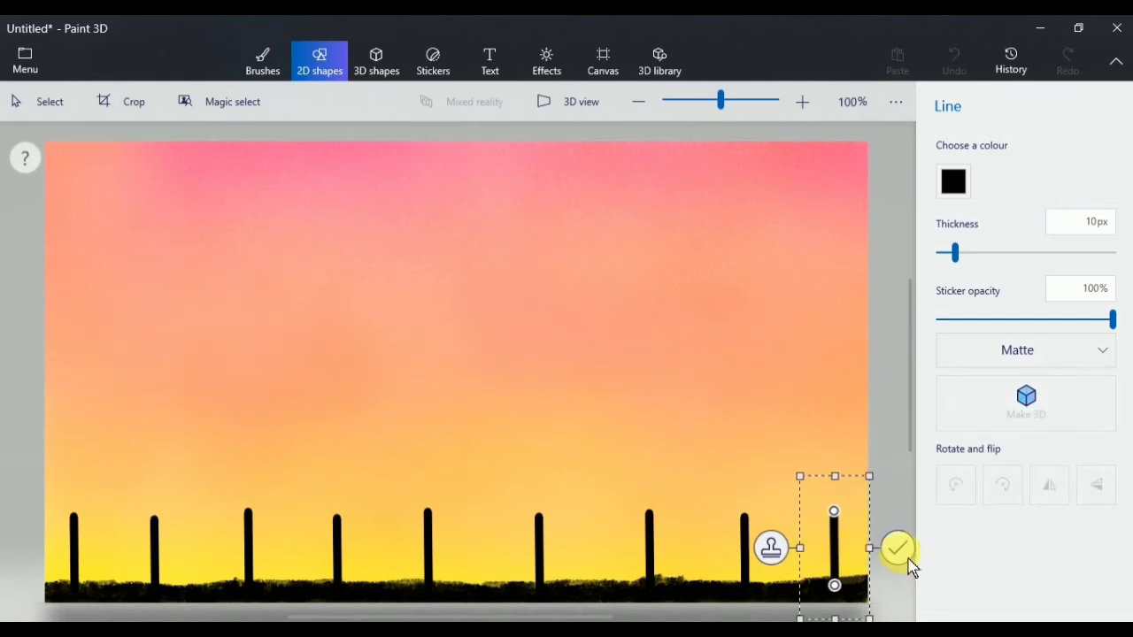
click(899, 551)
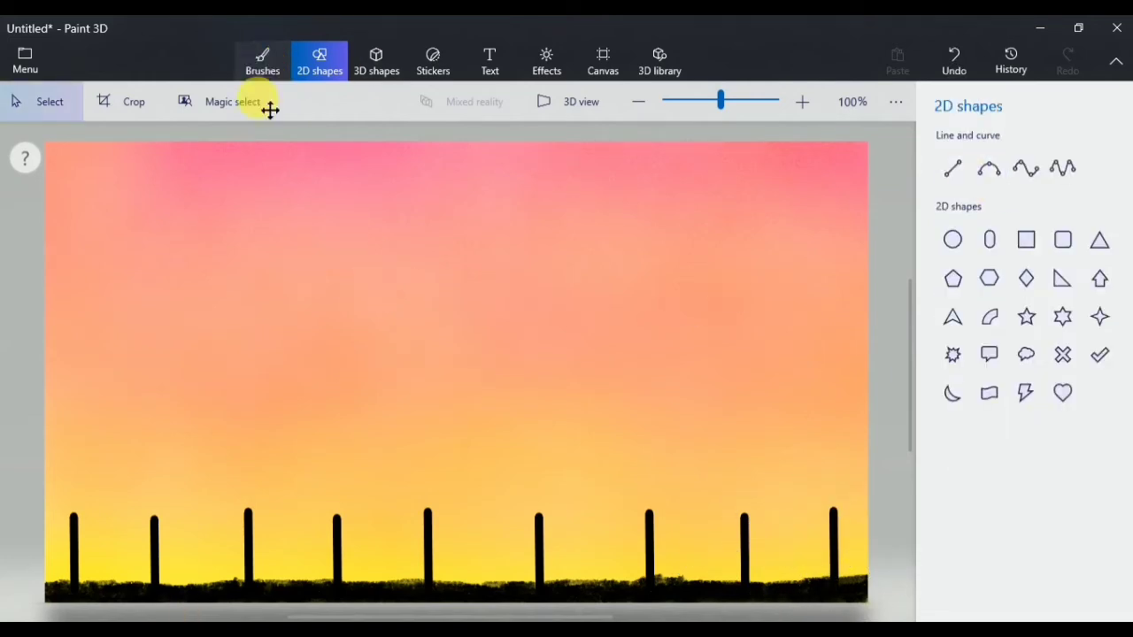
Step: Add two horizontal 5 px black line rails across all the fence posts, spanning the full canvas width
click(952, 168)
mouse_move(55, 543)
mouse_down()
mouse_move(540, 570)
mouse_move(880, 539)
mouse_move(863, 529)
mouse_up()
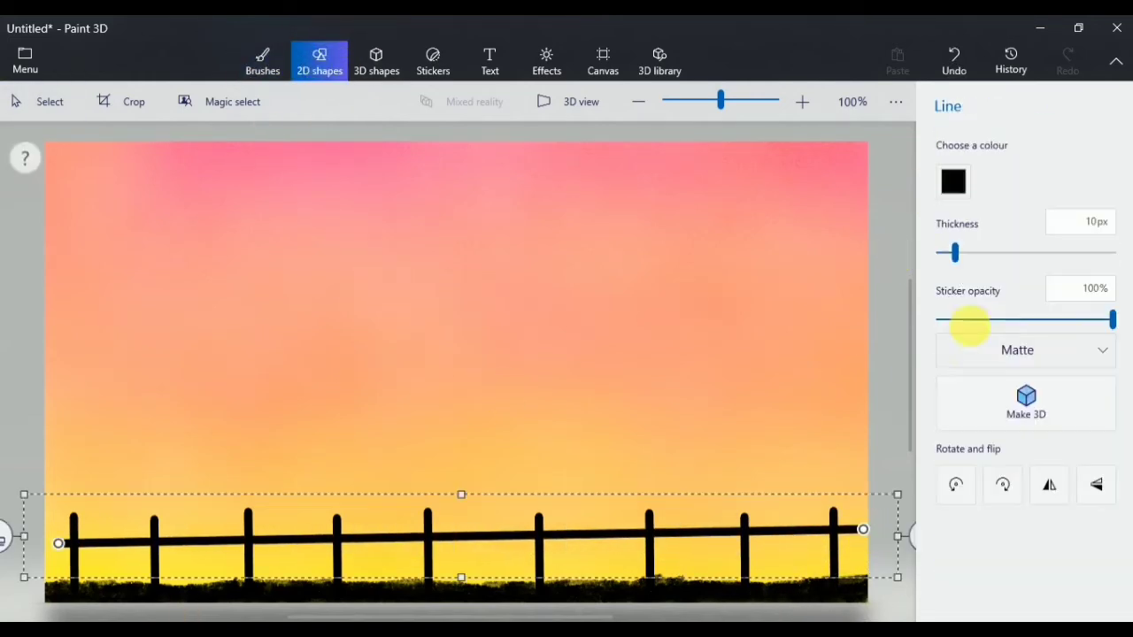
drag(55, 542, 42, 542)
click(910, 534)
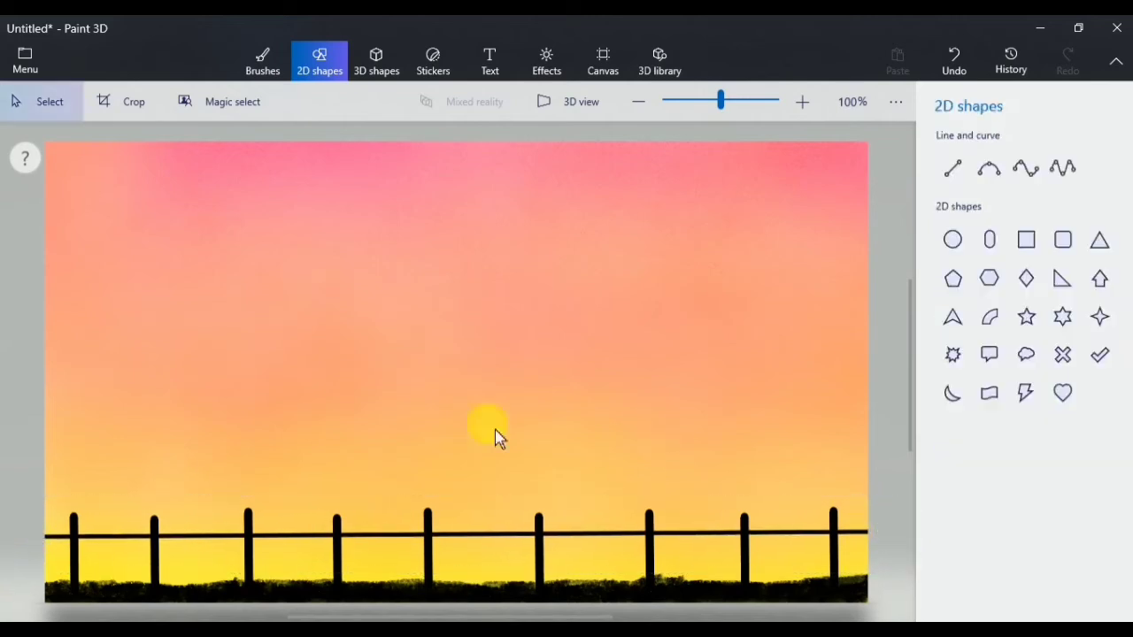
drag(326, 572, 892, 563)
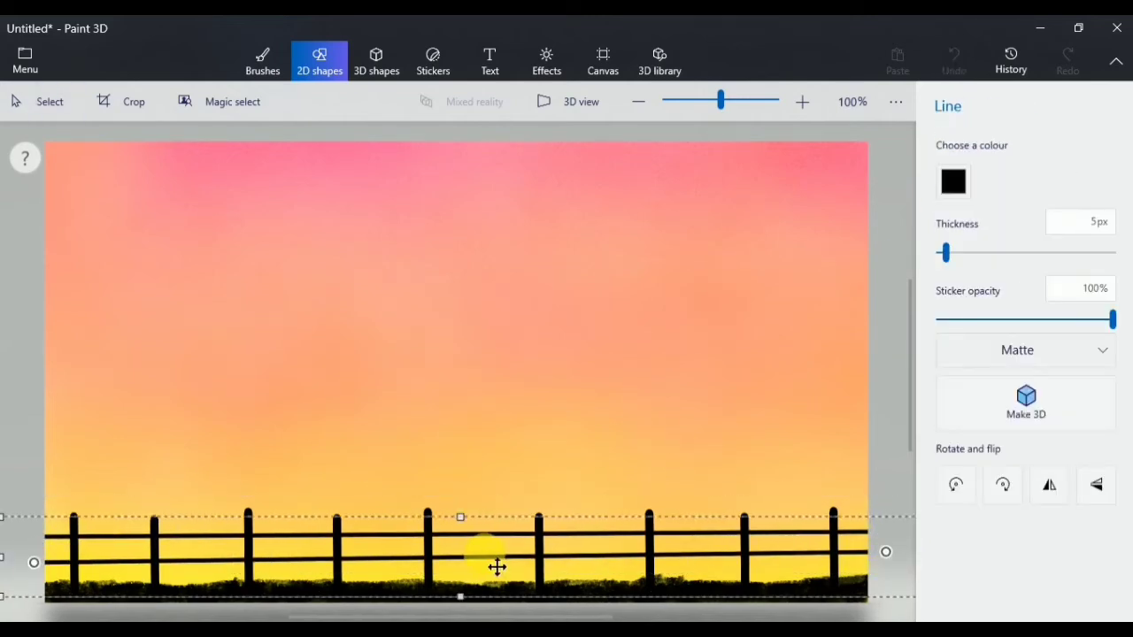
click(493, 463)
Step: Draw short black grass blades along the top of the ground strip with the 5 px Pencil at 100% opacity
click(263, 60)
click(958, 201)
drag(956, 285, 940, 288)
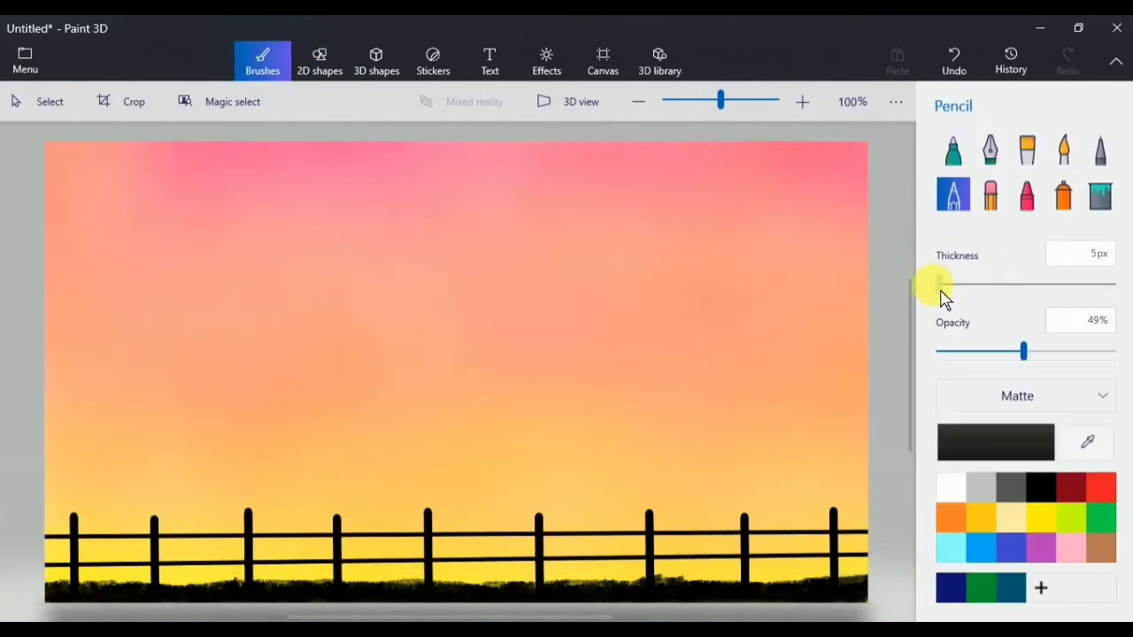
drag(1024, 351, 1124, 347)
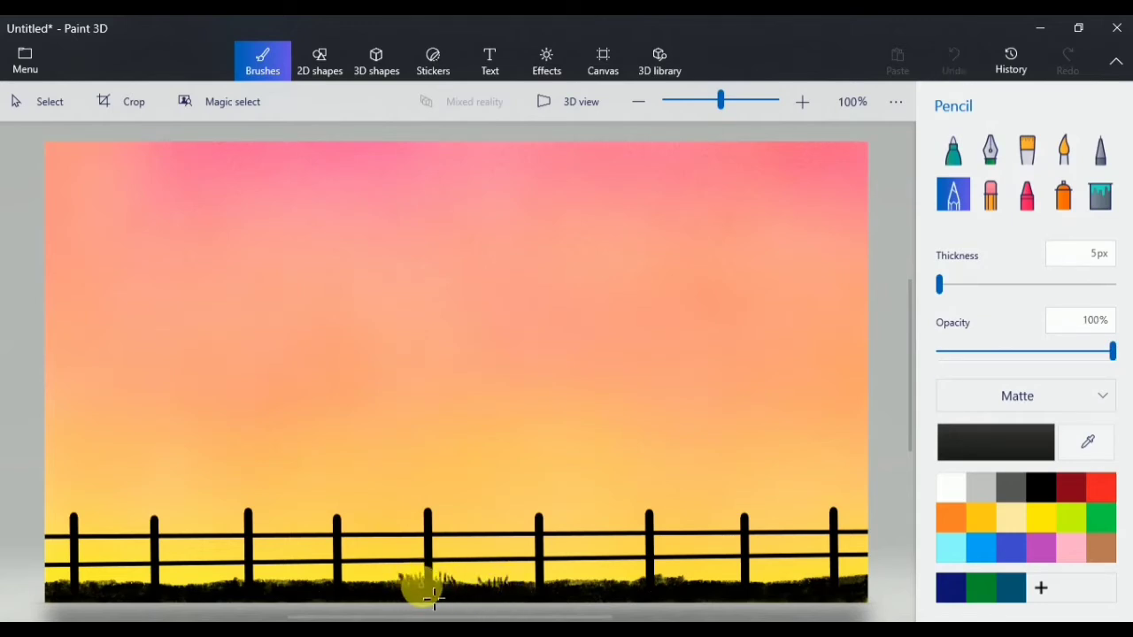
mouse_move(434, 600)
mouse_down()
mouse_move(469, 589)
mouse_move(376, 597)
mouse_up()
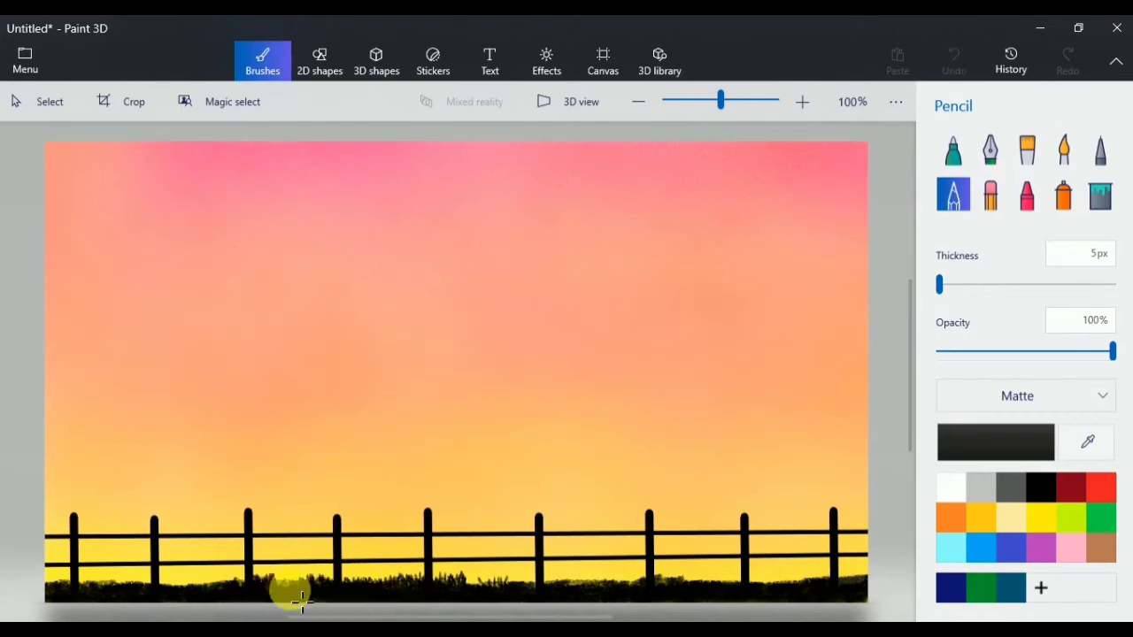
drag(301, 600, 201, 604)
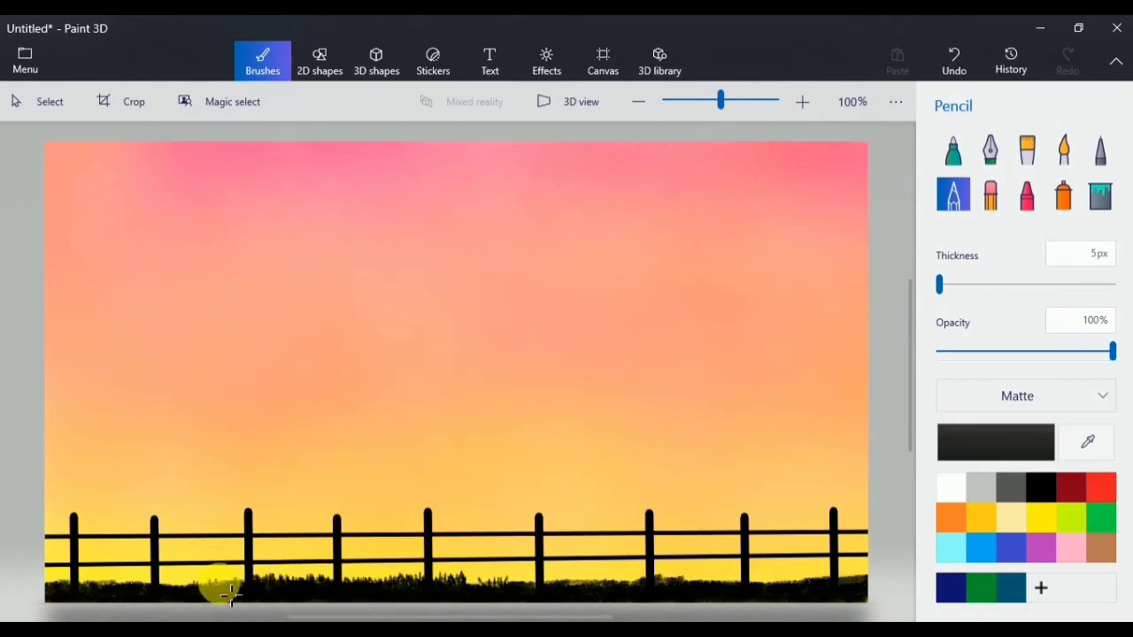
drag(196, 598, 106, 591)
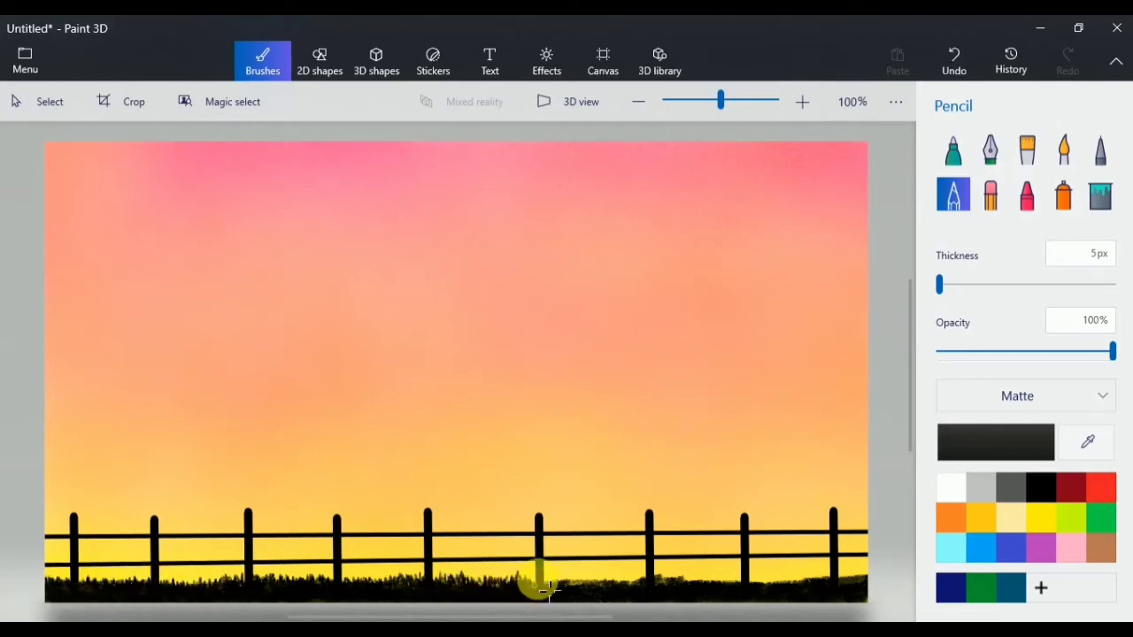
drag(605, 598, 656, 592)
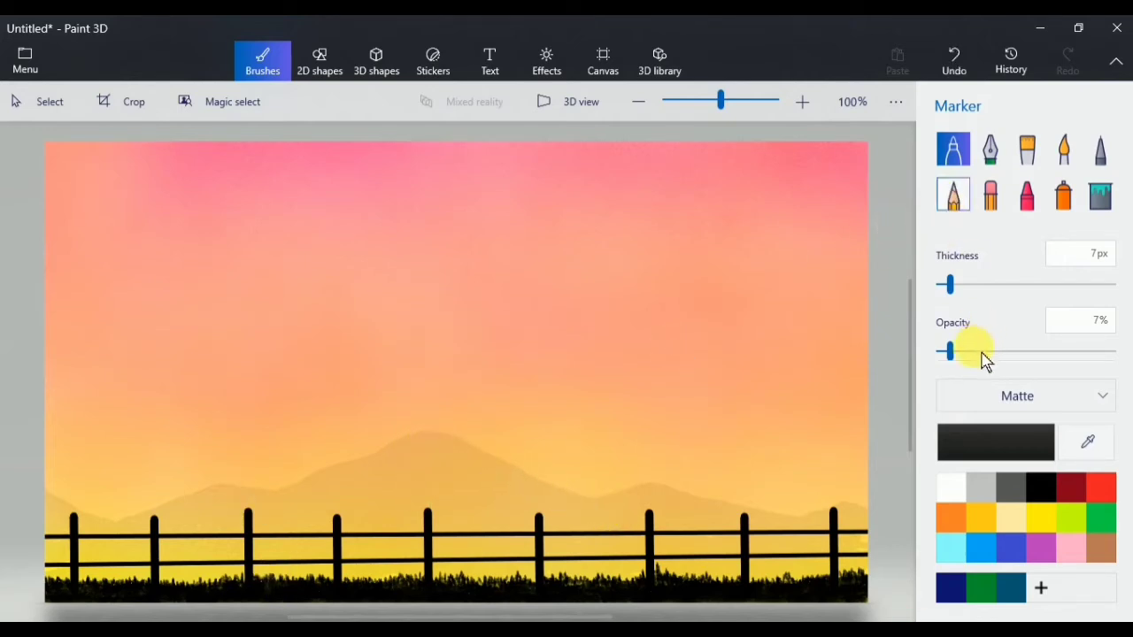
Step: Shade the central peak's left slope with the 5 px Pencil at 23% opacity, and soften it with 13 px Watercolour at 6% opacity
click(951, 195)
key(ctrl+z)
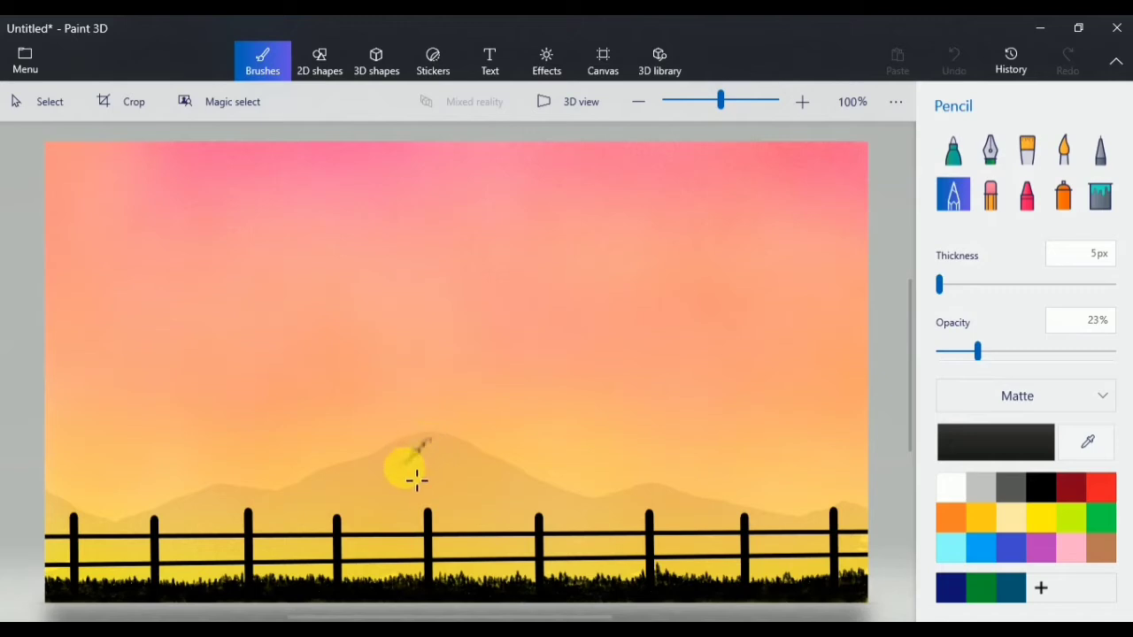
mouse_move(416, 479)
mouse_down()
mouse_move(469, 477)
mouse_move(436, 452)
mouse_move(393, 483)
mouse_move(316, 513)
mouse_move(324, 493)
mouse_move(295, 523)
mouse_move(278, 520)
mouse_up()
click(1072, 147)
drag(961, 286, 947, 286)
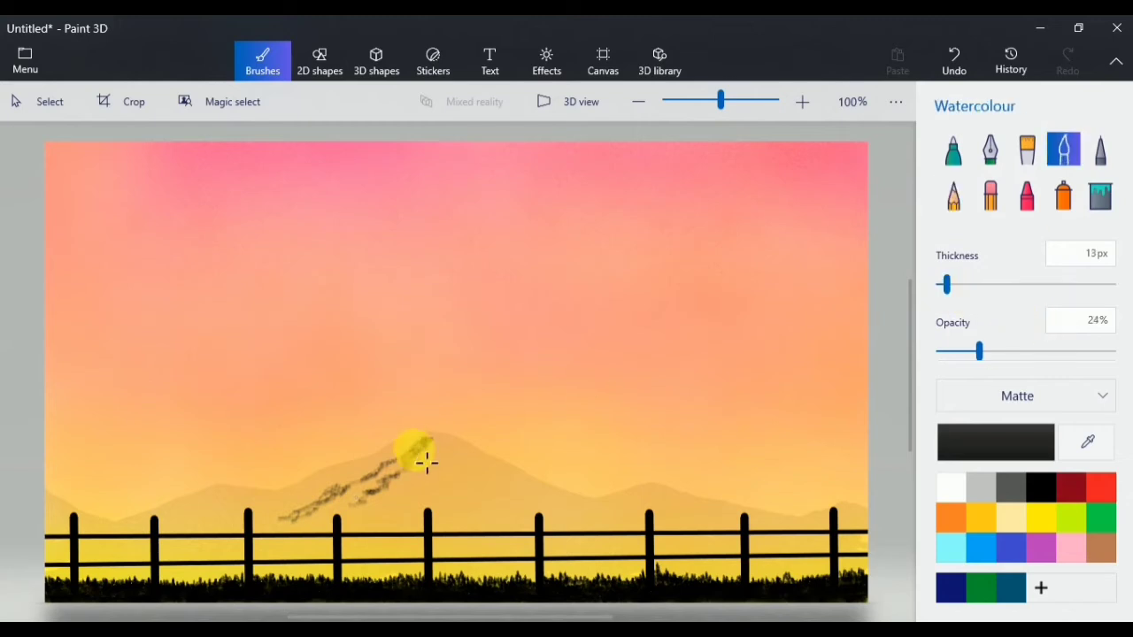
drag(979, 351, 954, 363)
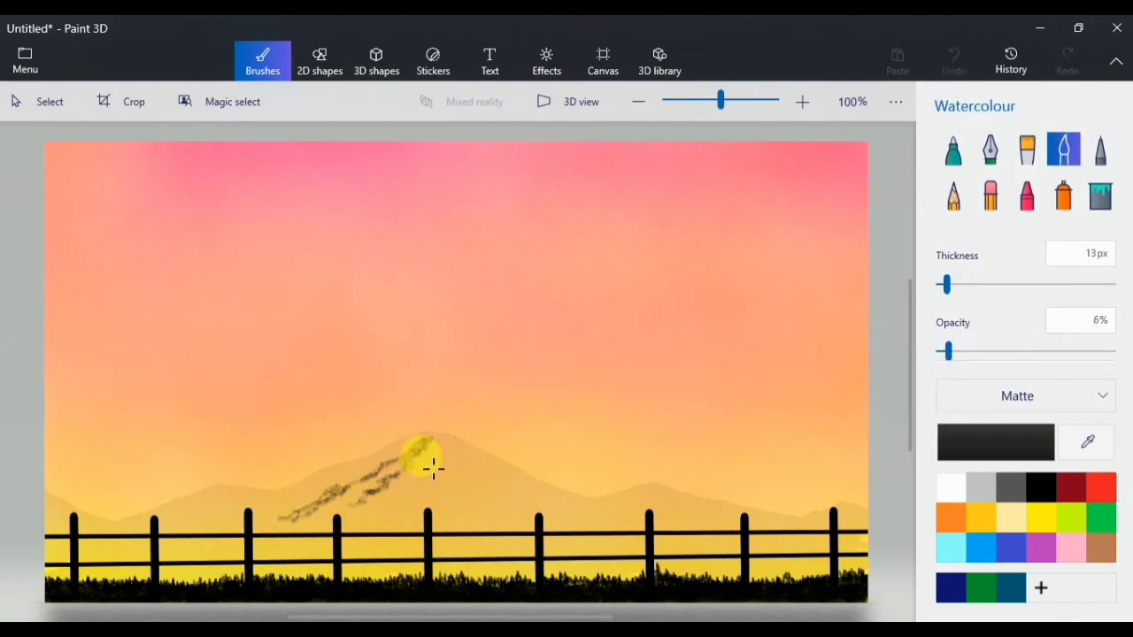
mouse_move(439, 452)
mouse_down()
mouse_move(301, 538)
mouse_move(350, 489)
mouse_move(312, 544)
mouse_move(416, 469)
mouse_move(340, 566)
mouse_move(414, 489)
mouse_move(372, 529)
mouse_move(341, 497)
mouse_move(403, 503)
mouse_move(133, 524)
mouse_up()
Step: Add dark Pencil texture to the two hills left of the central peak, and smudge it downhill with Watercolour
click(953, 196)
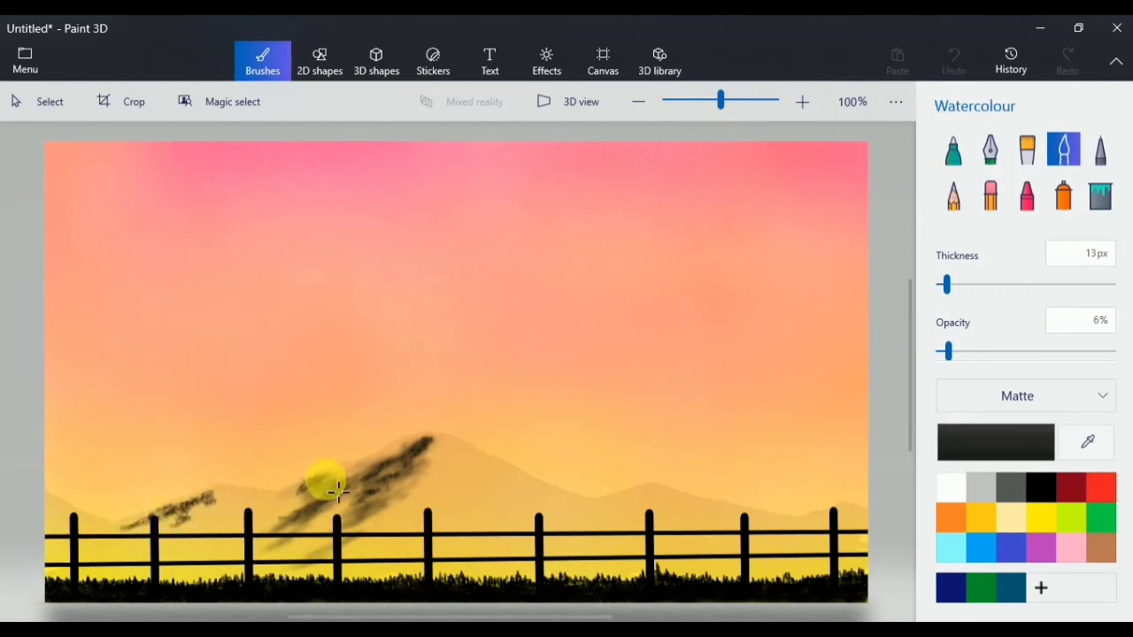
mouse_move(339, 491)
mouse_down()
mouse_move(315, 505)
mouse_move(358, 492)
mouse_move(312, 499)
mouse_move(282, 519)
mouse_move(288, 537)
mouse_move(334, 525)
mouse_move(331, 534)
mouse_move(390, 531)
mouse_move(202, 513)
mouse_move(214, 519)
mouse_move(170, 522)
mouse_move(209, 511)
mouse_move(119, 542)
mouse_move(131, 555)
mouse_move(173, 541)
mouse_move(131, 574)
mouse_move(140, 537)
mouse_move(198, 538)
mouse_move(222, 515)
mouse_move(209, 537)
mouse_move(237, 505)
mouse_move(210, 506)
mouse_move(284, 514)
mouse_move(235, 523)
mouse_move(211, 552)
mouse_move(239, 540)
mouse_move(162, 565)
mouse_up()
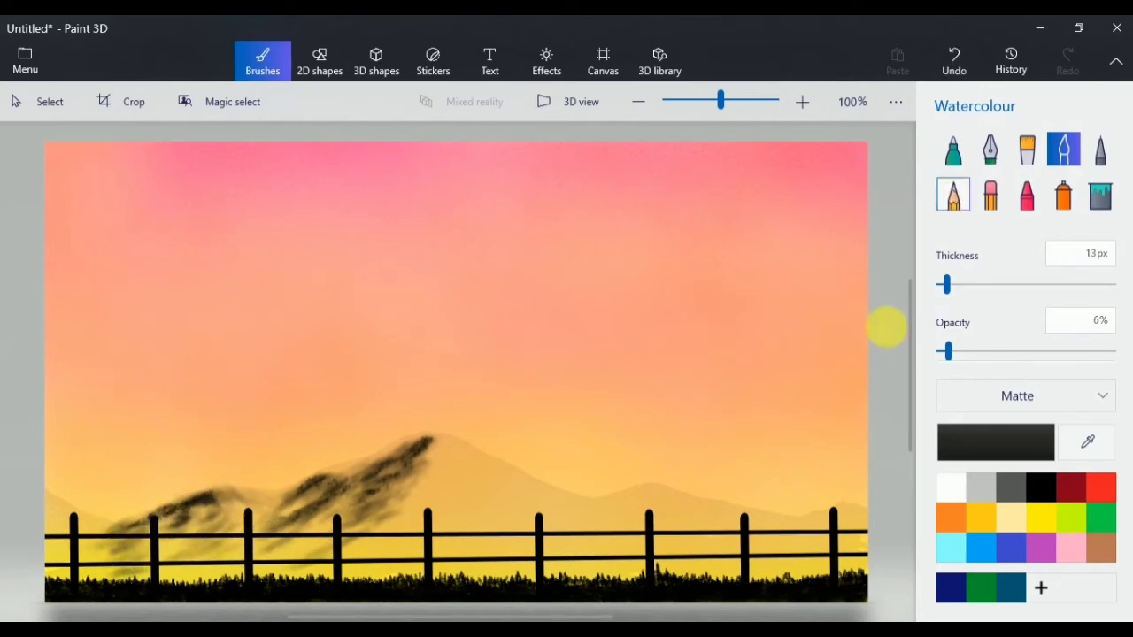
click(954, 195)
mouse_move(53, 509)
mouse_down()
mouse_move(89, 526)
mouse_move(62, 554)
mouse_up()
click(1064, 149)
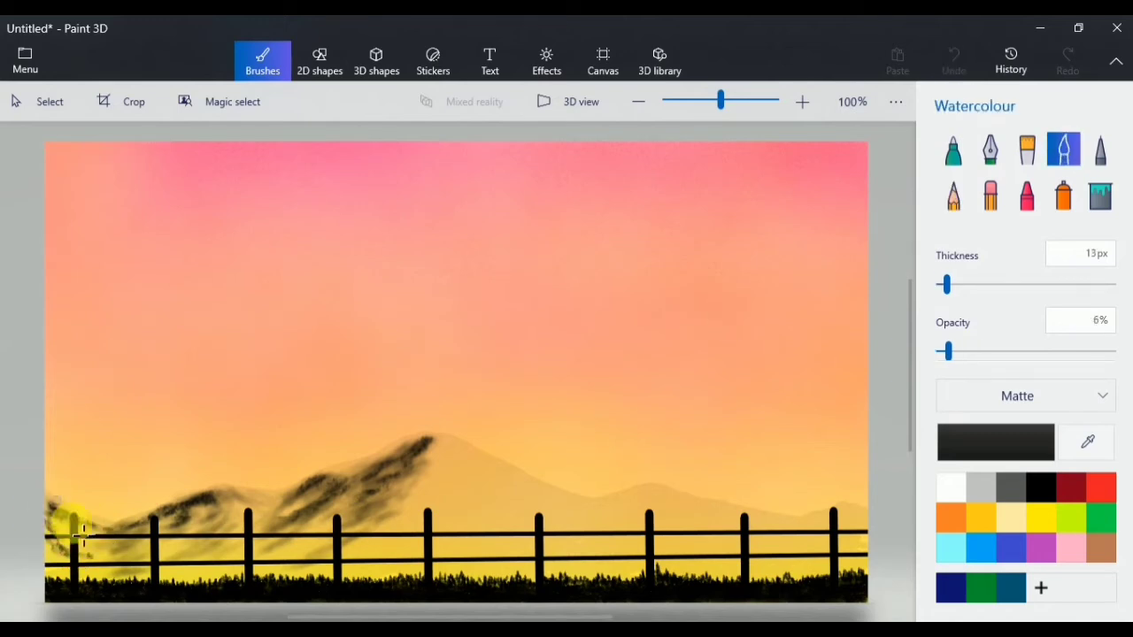
mouse_move(129, 541)
mouse_down()
mouse_move(60, 542)
mouse_move(58, 523)
mouse_move(84, 574)
mouse_move(84, 548)
mouse_move(54, 539)
mouse_move(98, 583)
mouse_move(42, 546)
mouse_move(124, 538)
mouse_up()
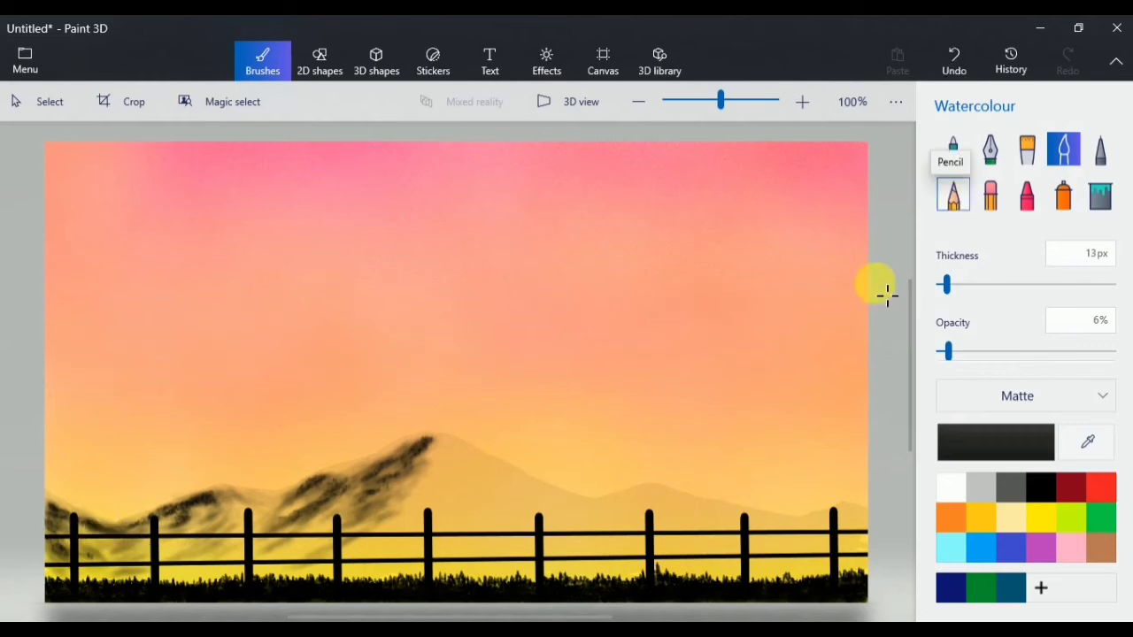
Step: Shade the central peak's right slope and the hill to its right with rough Pencil strokes, and blend them with Watercolour
click(953, 196)
mouse_move(453, 458)
mouse_down()
mouse_move(472, 481)
mouse_move(449, 458)
mouse_move(465, 539)
mouse_move(492, 520)
mouse_move(473, 539)
mouse_move(475, 498)
mouse_move(443, 449)
mouse_move(496, 496)
mouse_move(539, 499)
mouse_move(539, 524)
mouse_move(526, 519)
mouse_up()
click(1063, 158)
click(953, 195)
mouse_move(611, 501)
mouse_down()
mouse_move(663, 518)
mouse_move(717, 517)
mouse_move(823, 562)
mouse_up()
click(1063, 148)
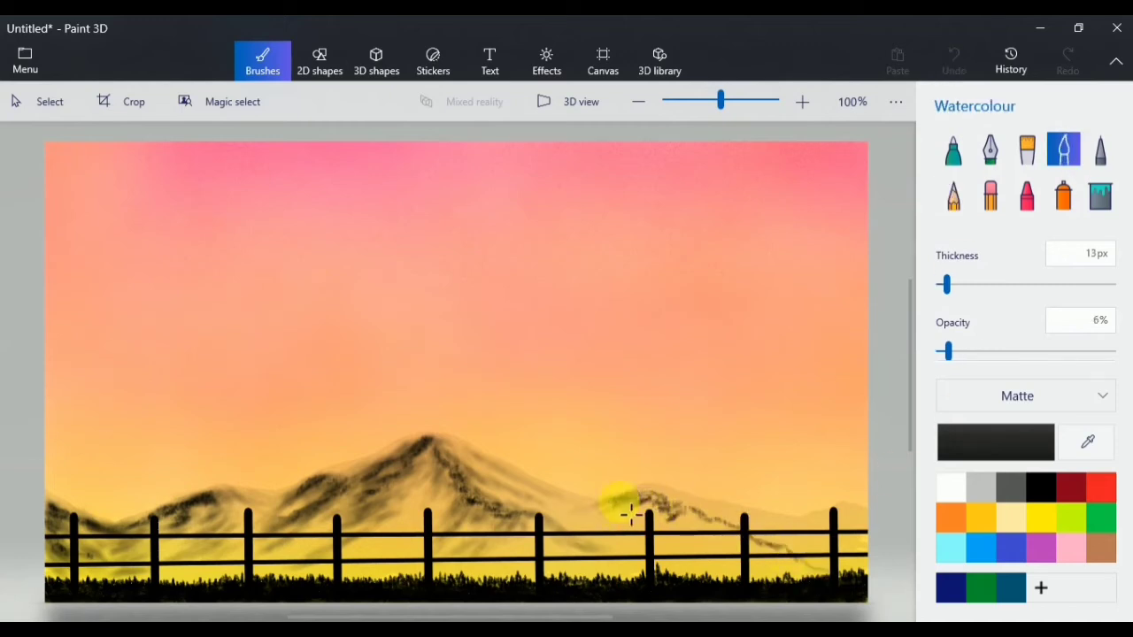
mouse_move(648, 520)
mouse_down()
mouse_move(714, 542)
mouse_move(710, 523)
mouse_move(664, 525)
mouse_move(658, 506)
mouse_move(623, 516)
mouse_move(700, 517)
mouse_move(742, 535)
mouse_move(689, 559)
mouse_move(698, 518)
mouse_move(827, 582)
mouse_move(771, 553)
mouse_move(728, 567)
mouse_move(695, 533)
mouse_move(618, 556)
mouse_move(709, 528)
mouse_move(672, 512)
mouse_move(717, 543)
mouse_move(628, 531)
mouse_move(683, 528)
mouse_move(645, 579)
mouse_move(743, 535)
mouse_move(826, 556)
mouse_up()
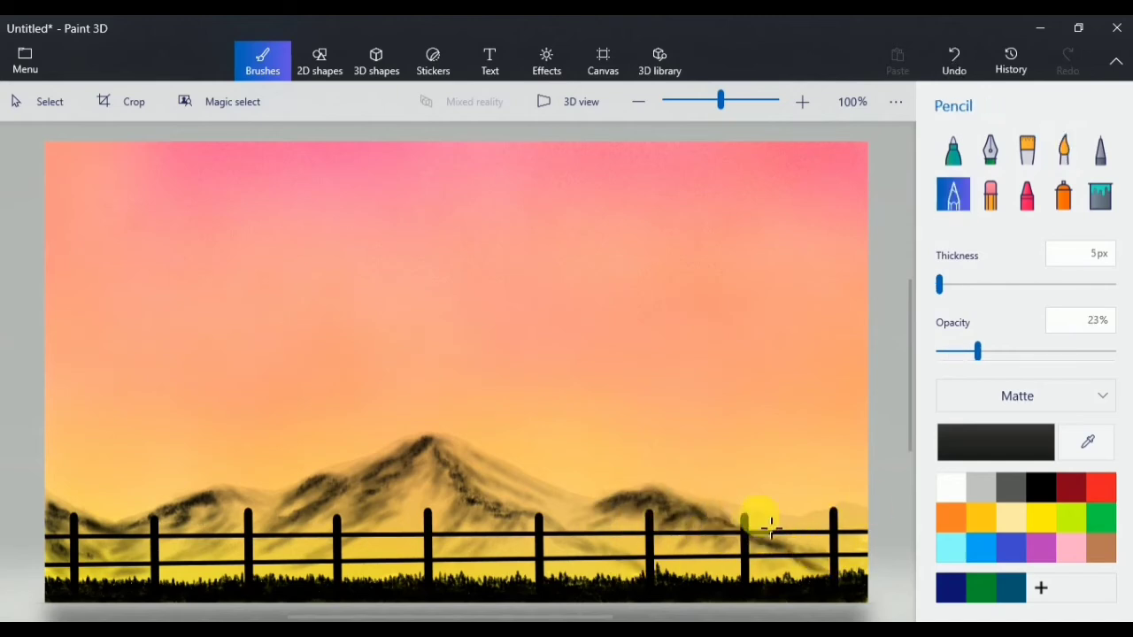
Step: Shade and soften the small hill at the canvas's right edge, and add blended dark patches in the foothills behind the fence
mouse_move(753, 519)
mouse_down()
mouse_move(860, 523)
mouse_move(799, 540)
mouse_move(841, 522)
mouse_up()
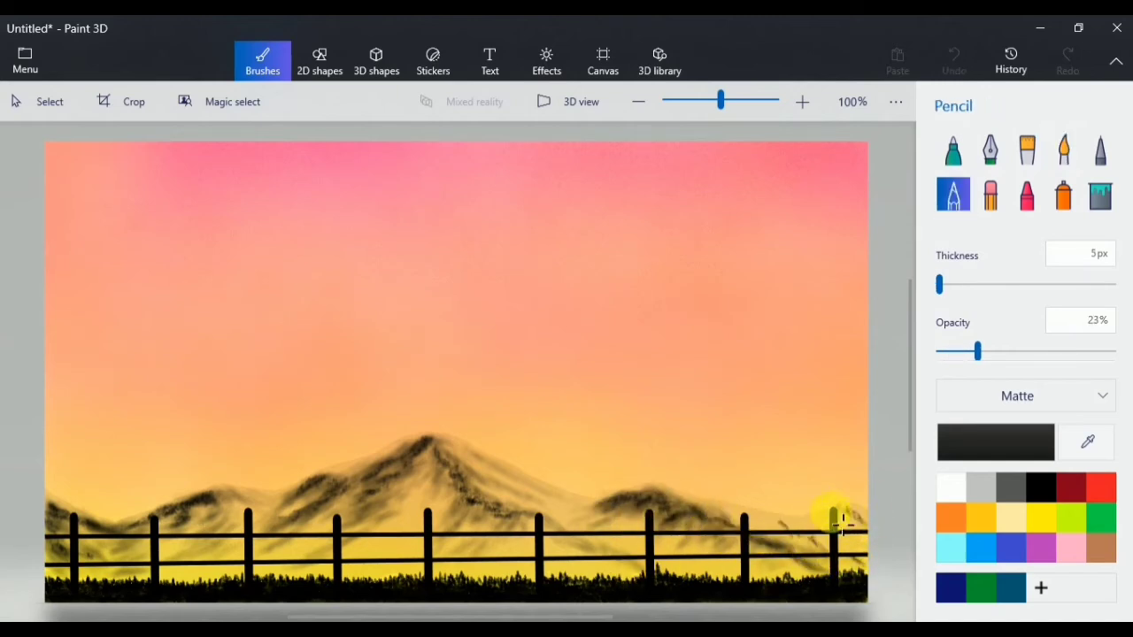
click(1063, 151)
mouse_move(761, 522)
mouse_down()
mouse_move(863, 569)
mouse_move(867, 529)
mouse_move(876, 551)
mouse_up()
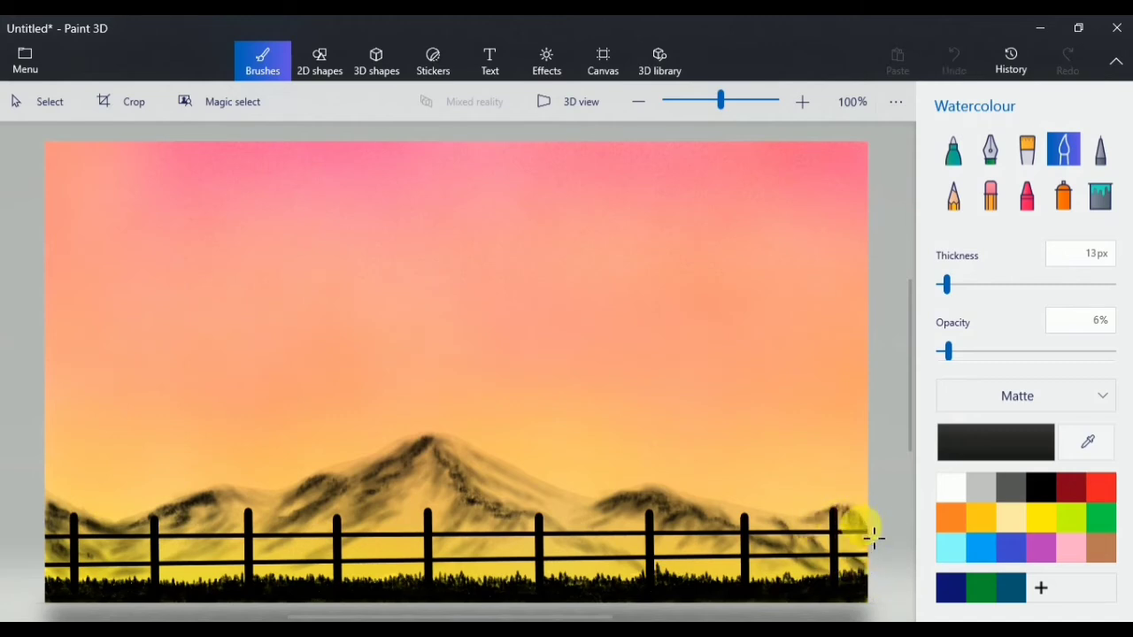
click(956, 200)
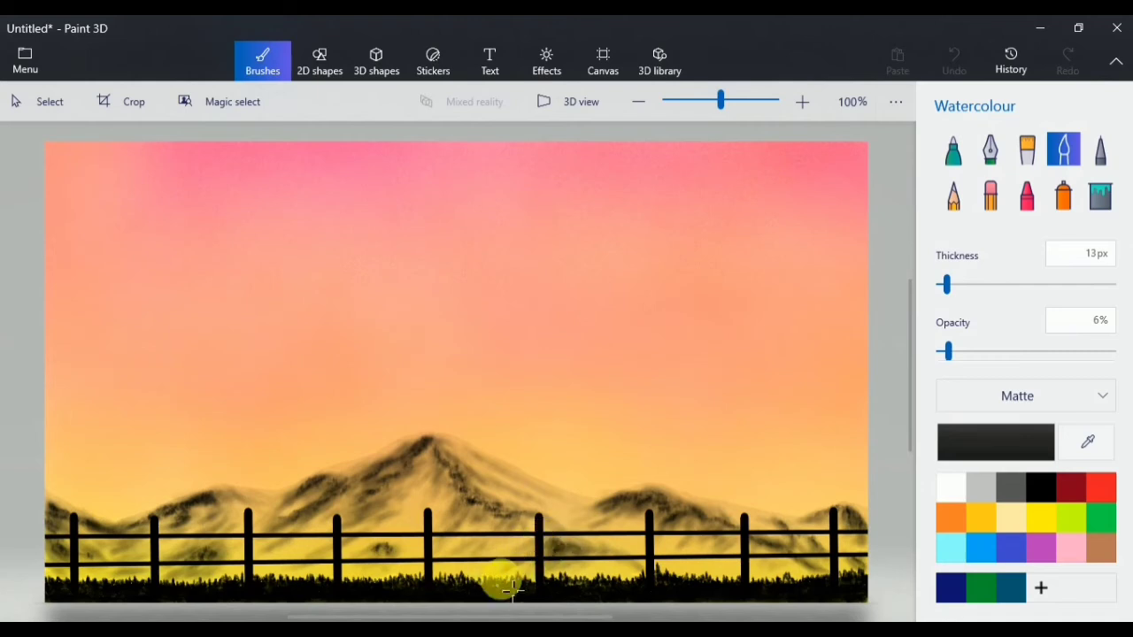
Step: Draw a bare black tree with a forked trunk and branches in front of the central peak, using the 5 px Pencil at 100% opacity
click(954, 194)
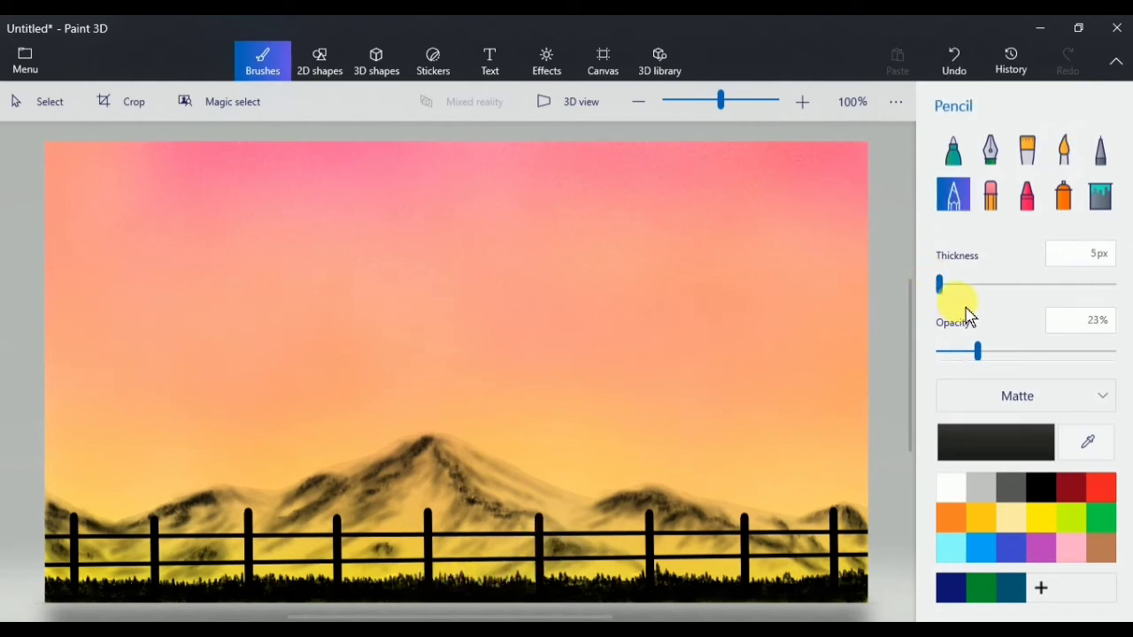
drag(978, 352, 1115, 353)
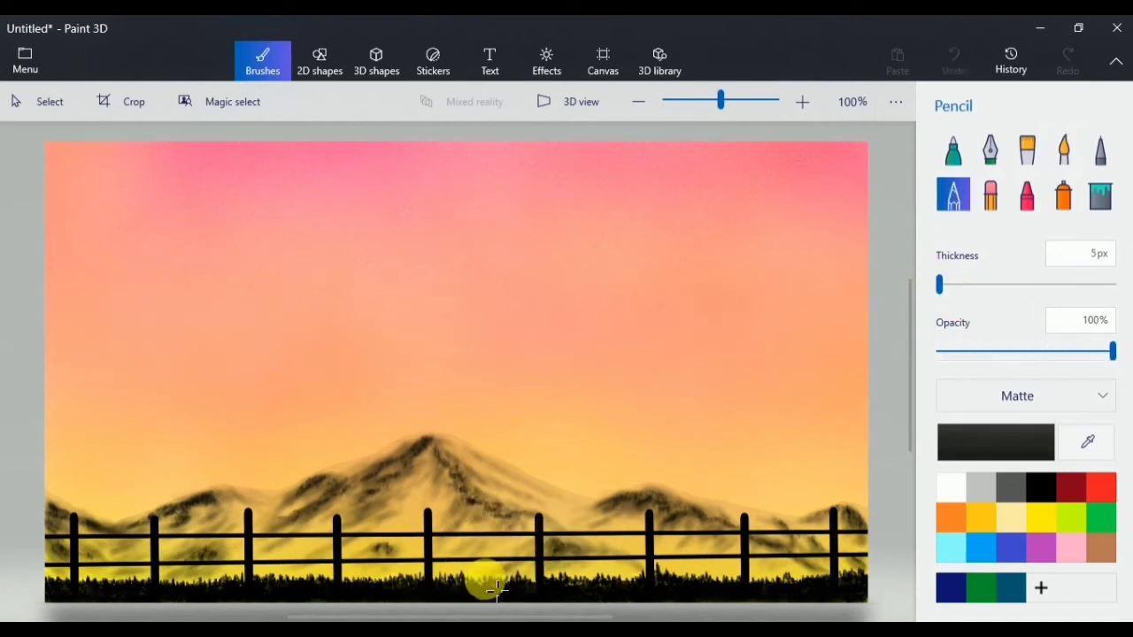
mouse_move(485, 577)
mouse_down()
mouse_move(473, 504)
mouse_move(478, 427)
mouse_up()
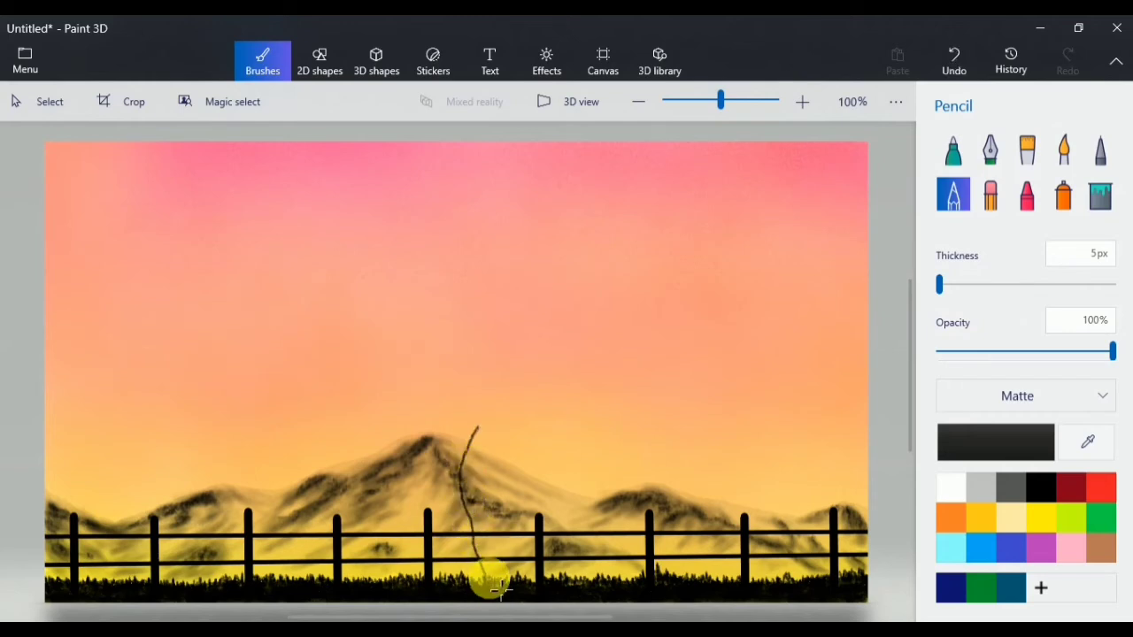
mouse_move(485, 570)
mouse_down()
mouse_move(523, 477)
mouse_move(511, 451)
mouse_up()
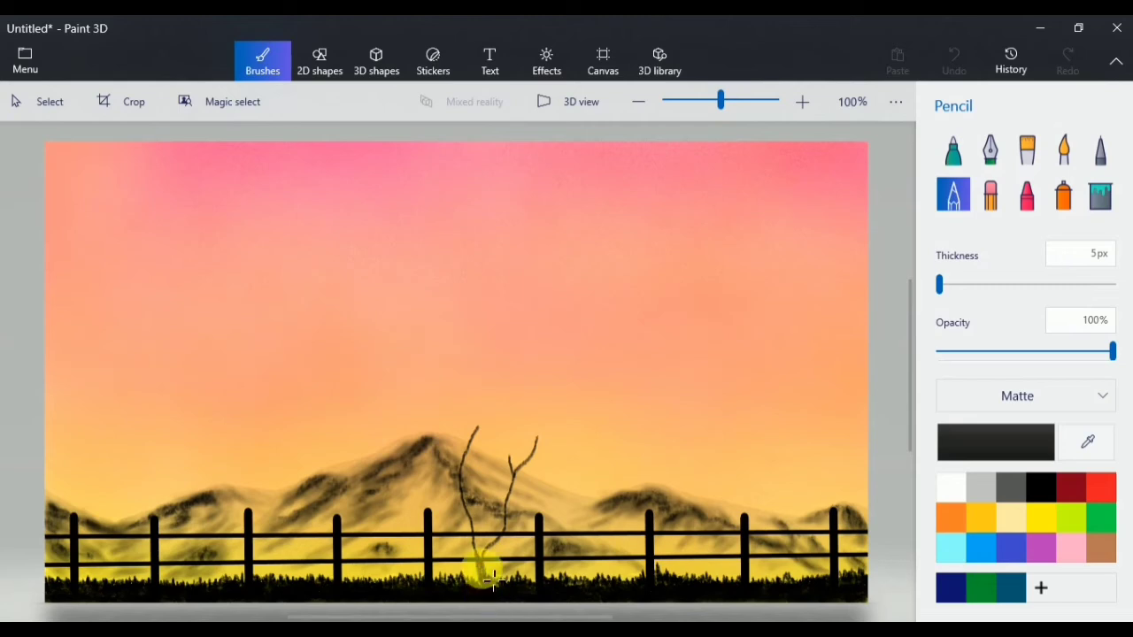
drag(482, 561, 483, 579)
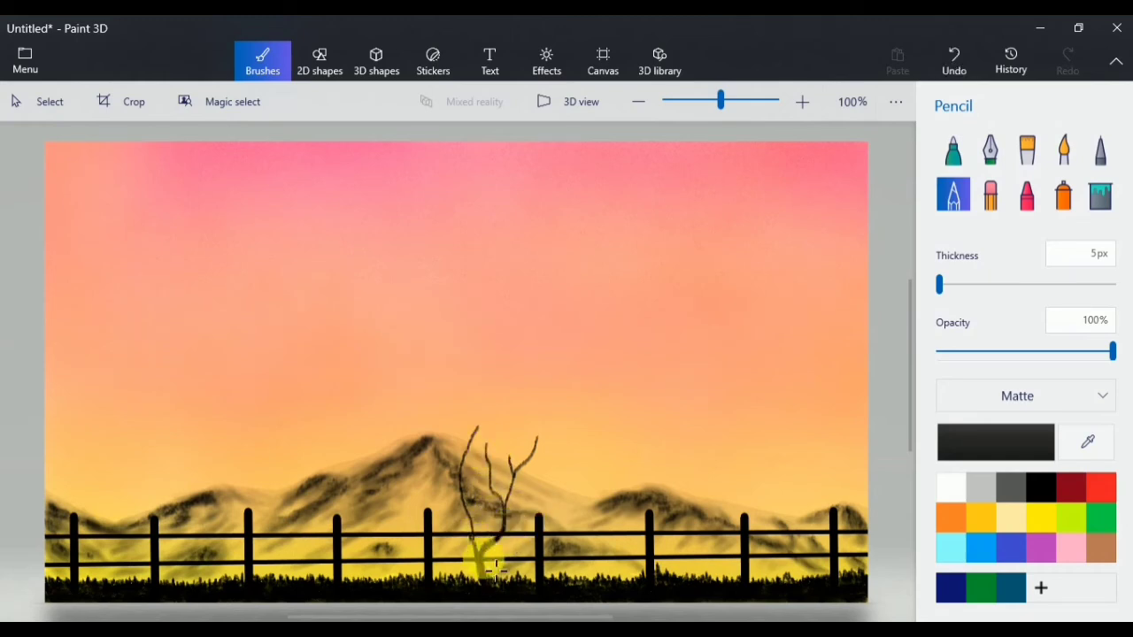
key(ctrl+z)
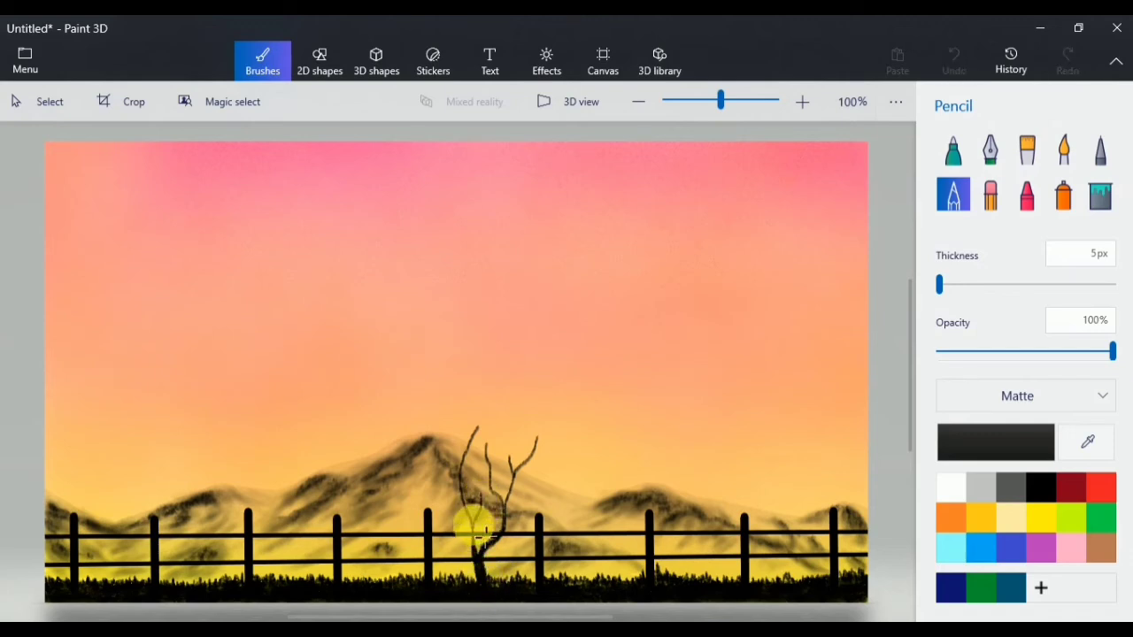
drag(429, 438, 426, 417)
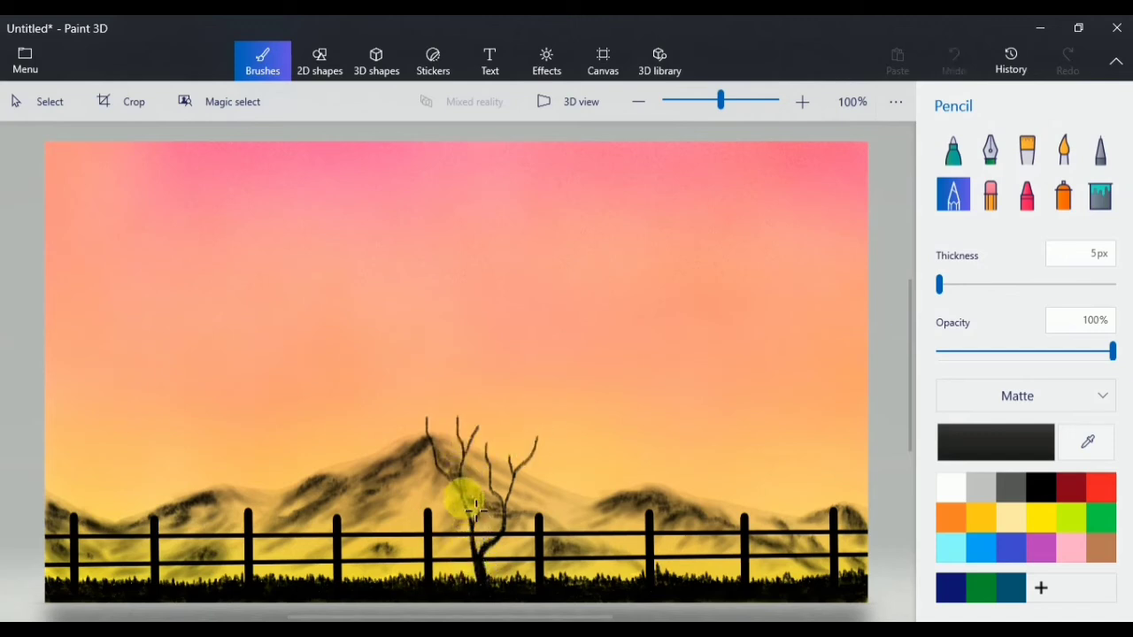
drag(493, 566, 501, 597)
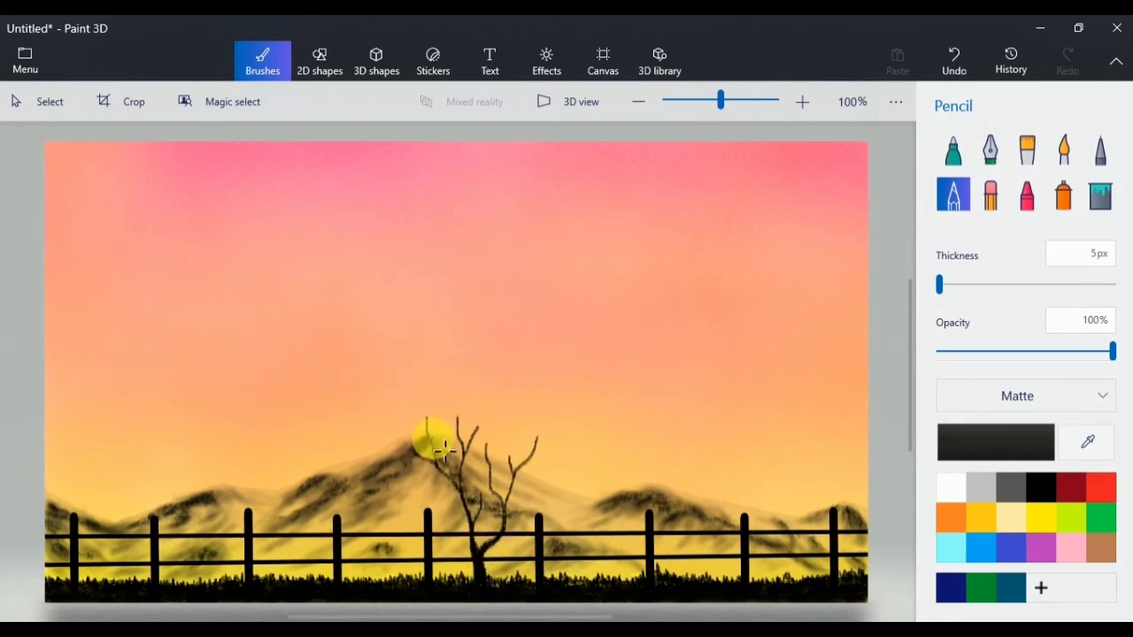
Step: Add side branches to the tree's right limb and thicken that limb with the 5 px Pencil at 100% opacity
click(1001, 353)
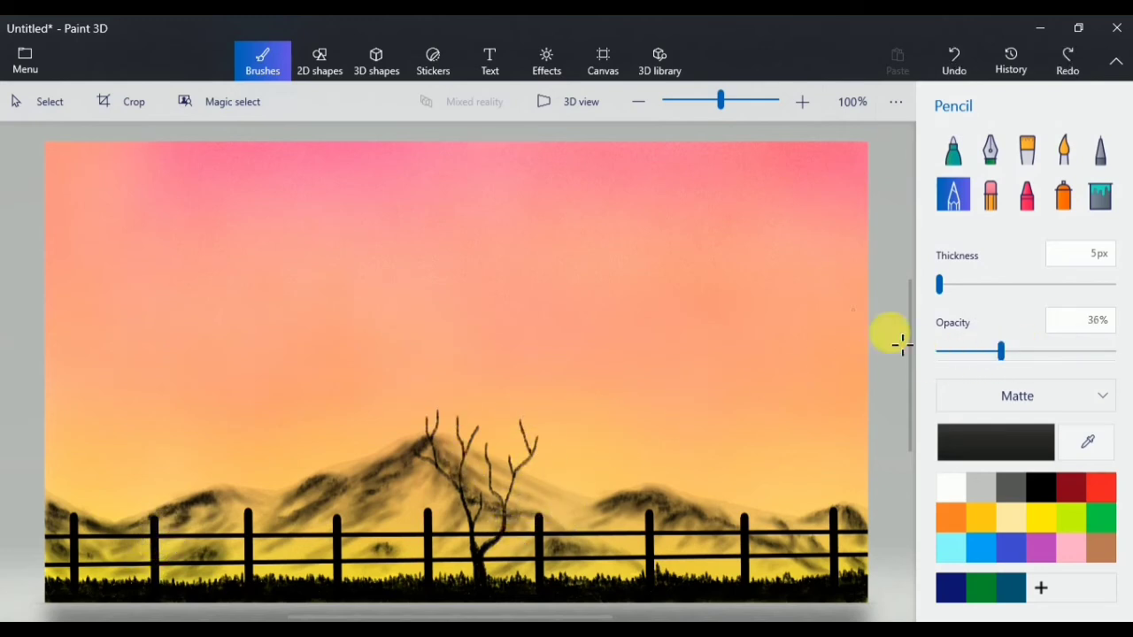
click(1113, 353)
mouse_move(535, 478)
mouse_down()
mouse_move(523, 534)
mouse_move(502, 544)
mouse_move(530, 527)
mouse_move(535, 490)
mouse_move(535, 554)
mouse_up()
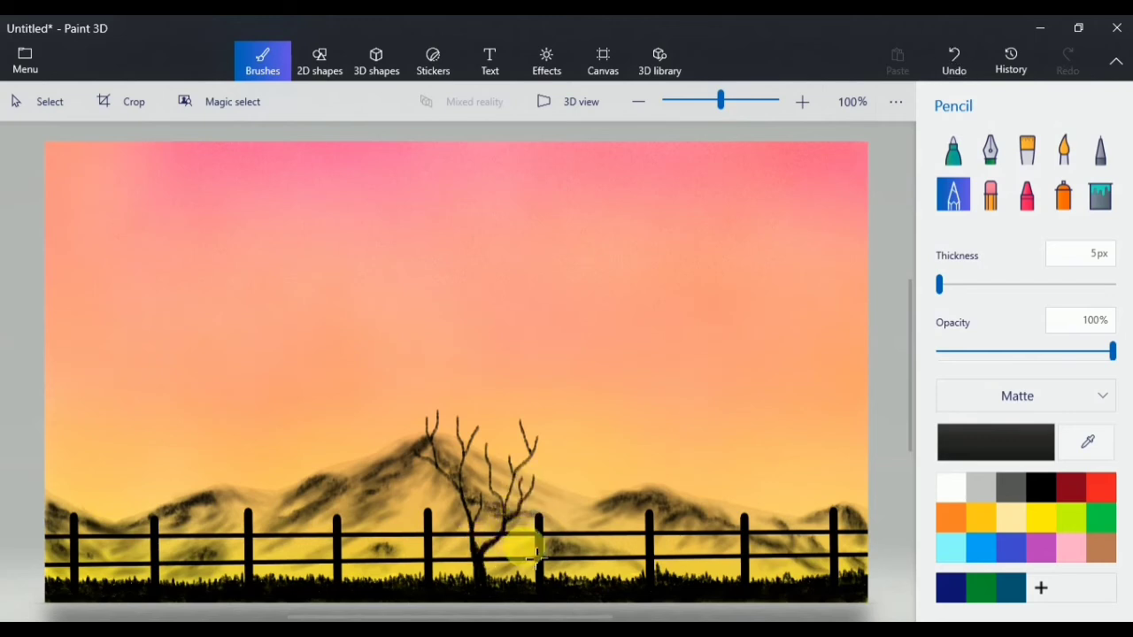
drag(508, 517, 516, 489)
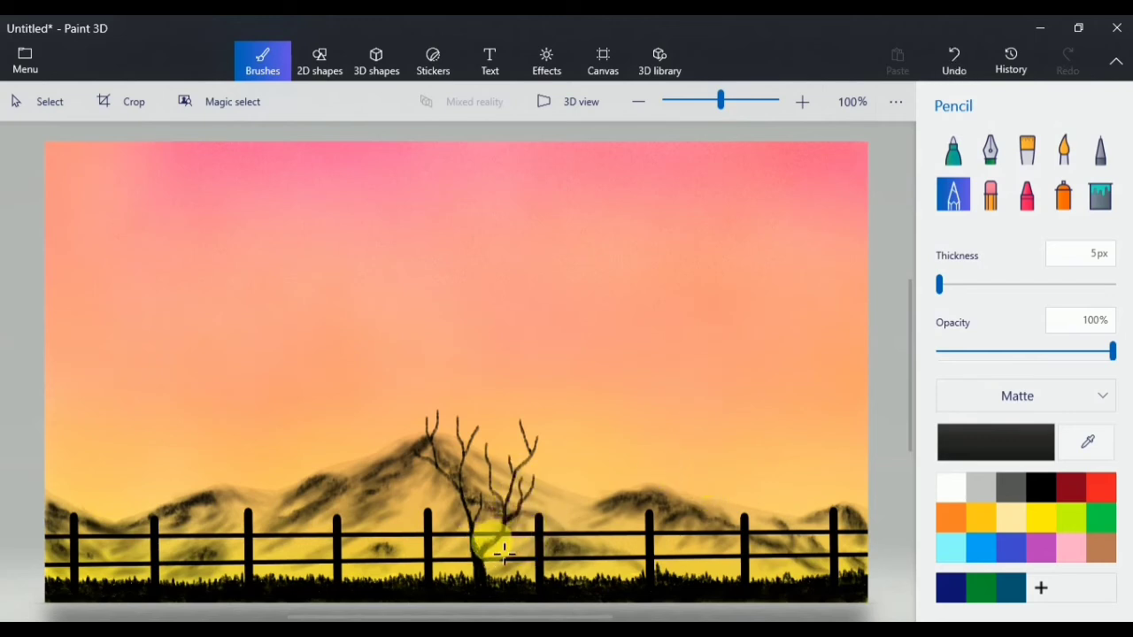
drag(502, 533, 517, 479)
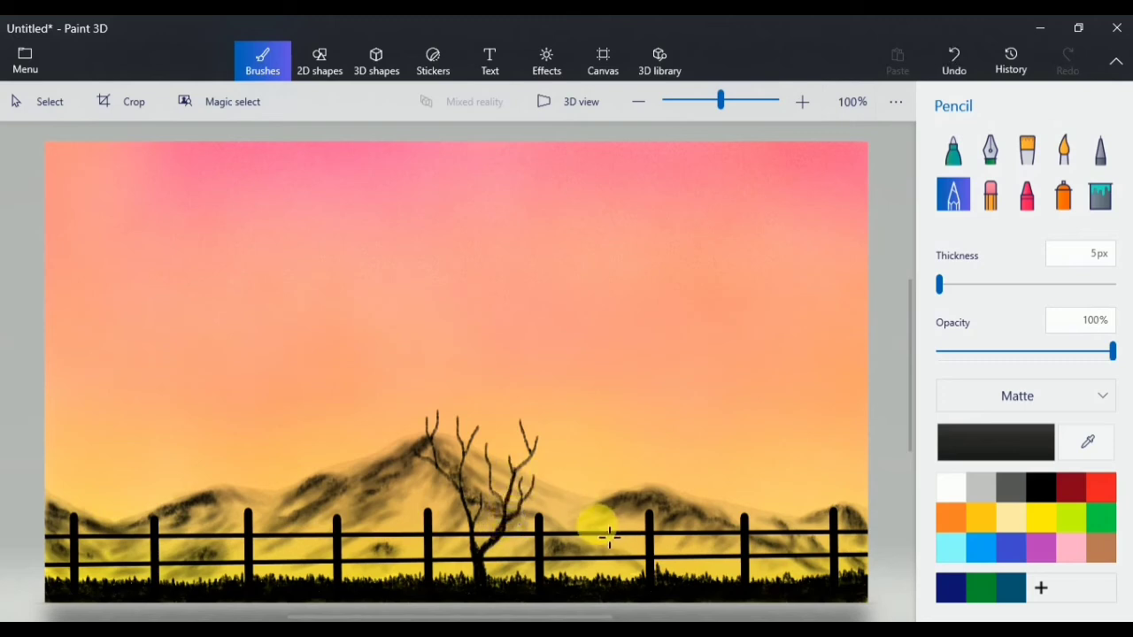
Step: Extend the tree's upper branches with fine twig tips, using the 5 px Pencil at reduced opacity
click(1027, 352)
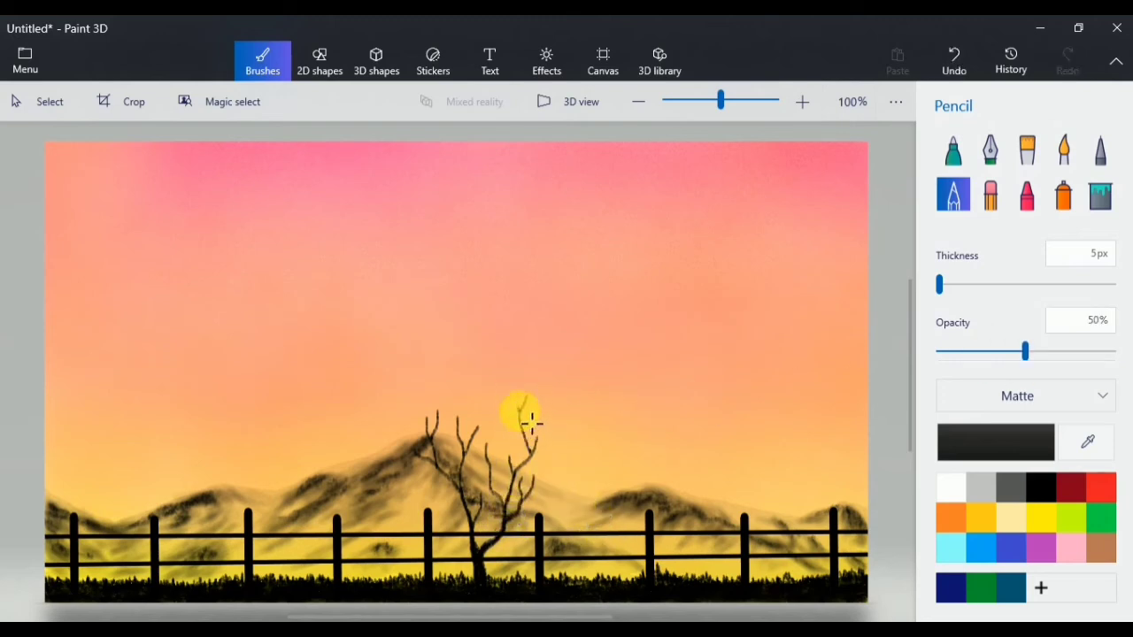
click(991, 356)
mouse_move(436, 417)
mouse_down()
mouse_move(459, 394)
mouse_move(360, 454)
mouse_move(369, 428)
mouse_move(449, 425)
mouse_move(454, 398)
mouse_move(447, 425)
mouse_move(437, 431)
mouse_move(416, 392)
mouse_up()
key(ctrl+z)
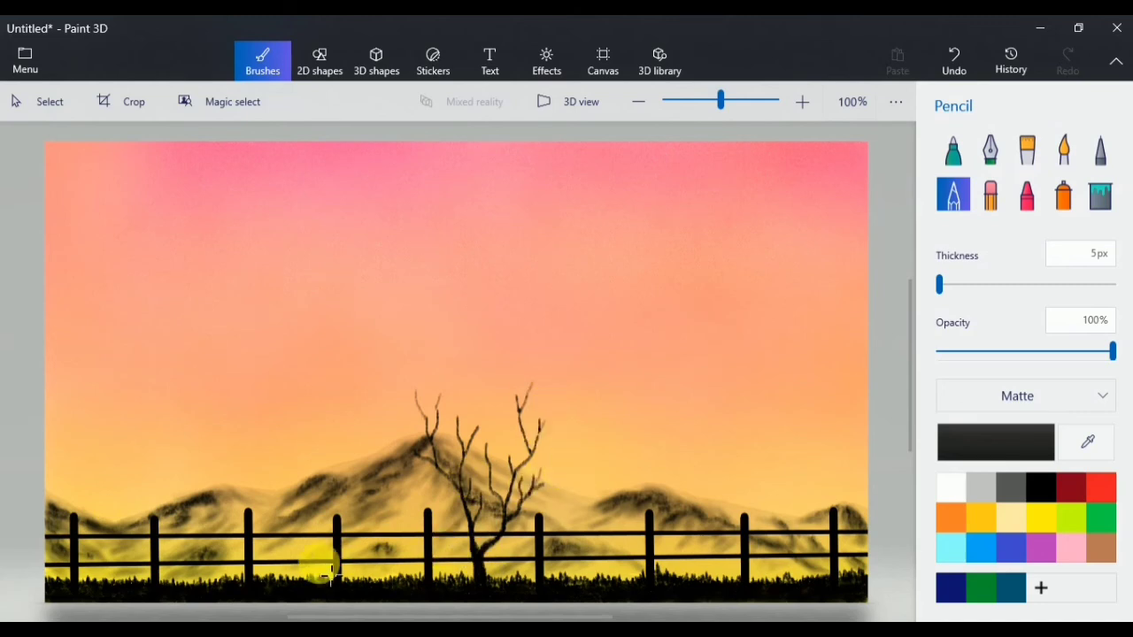
click(1062, 354)
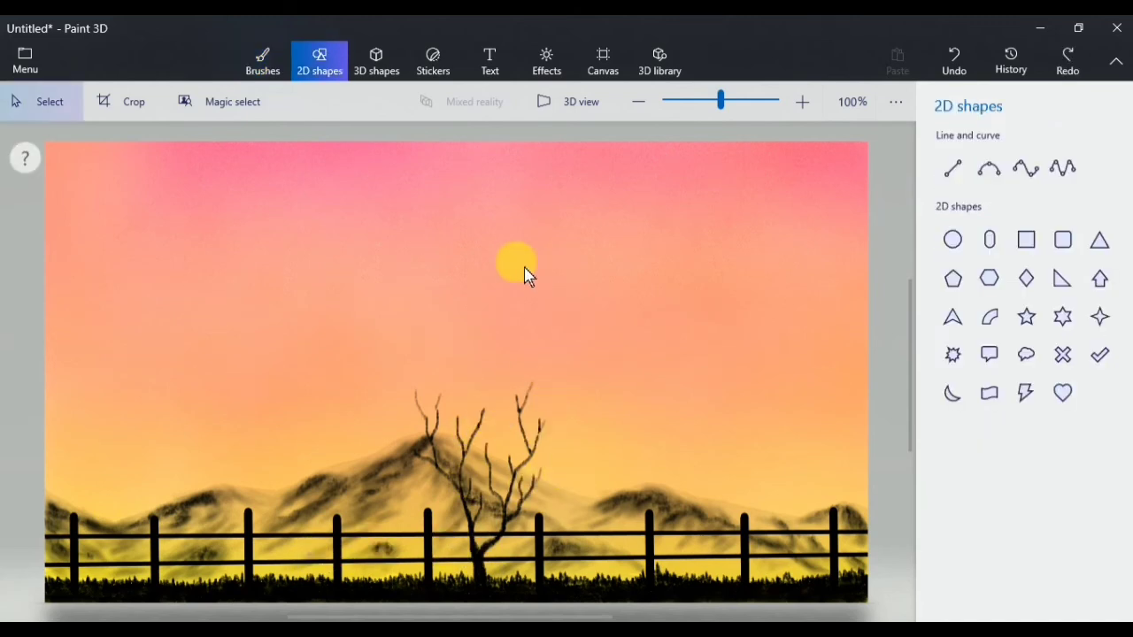
Step: Draw a circle in the sky above the tree, and turn it into a solid white disc with a 97 px outline
click(952, 240)
drag(413, 178, 521, 288)
drag(472, 252, 456, 263)
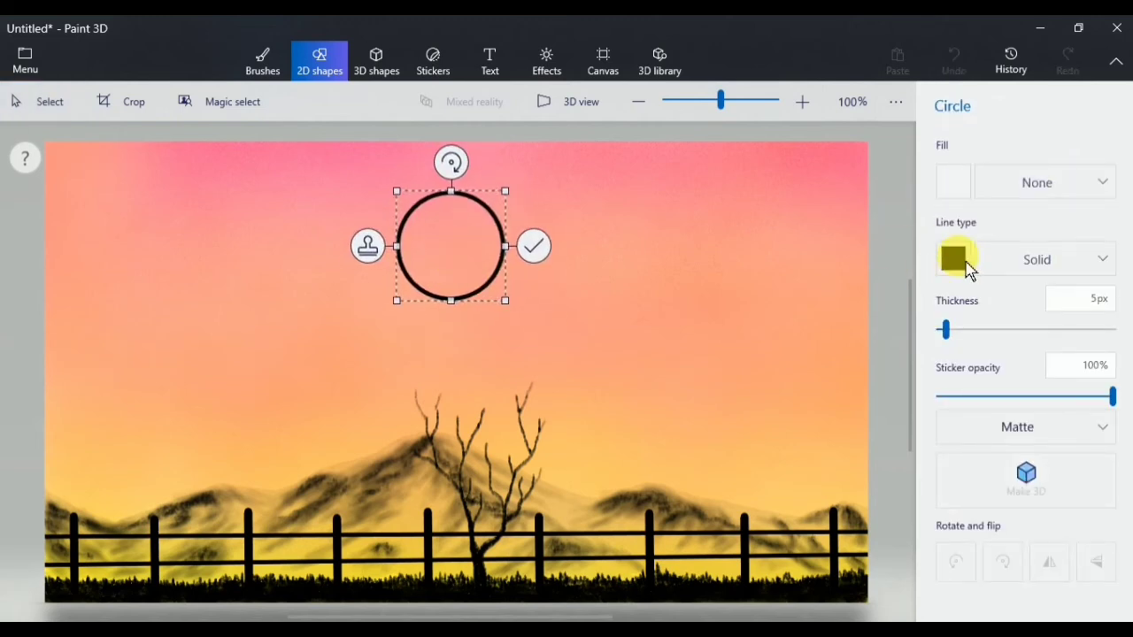
click(953, 258)
click(876, 319)
drag(945, 329, 1118, 356)
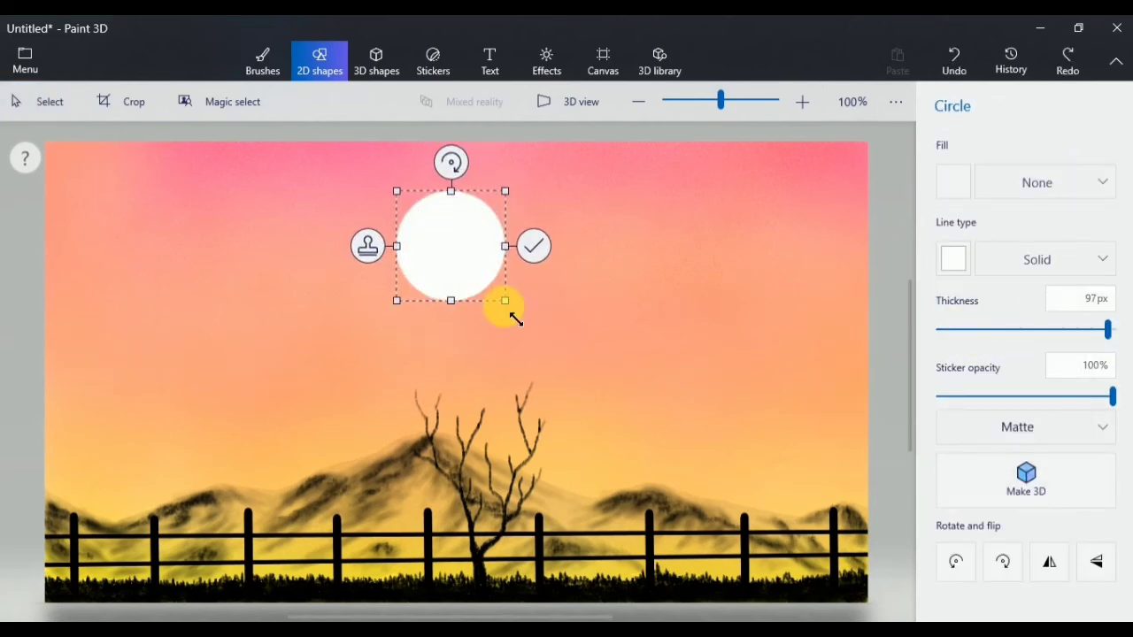
Step: Make the disc slightly smaller, move it lower in the sky above the tree, and recolour it orange
drag(504, 305, 486, 286)
drag(446, 248, 459, 275)
drag(498, 310, 501, 313)
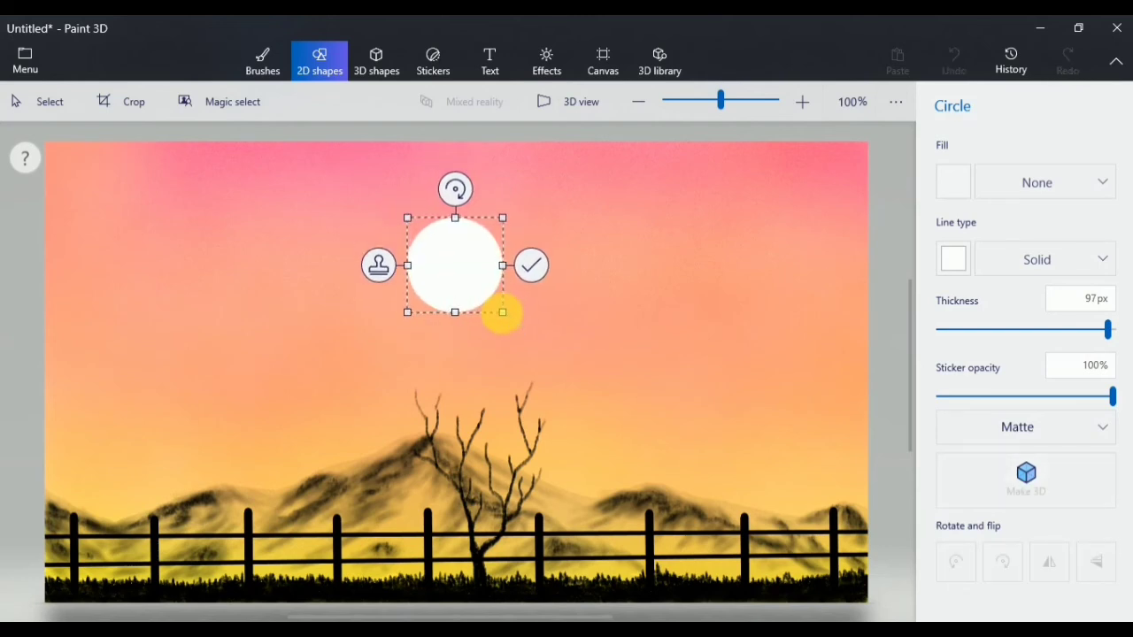
click(953, 259)
click(906, 354)
click(953, 259)
click(881, 352)
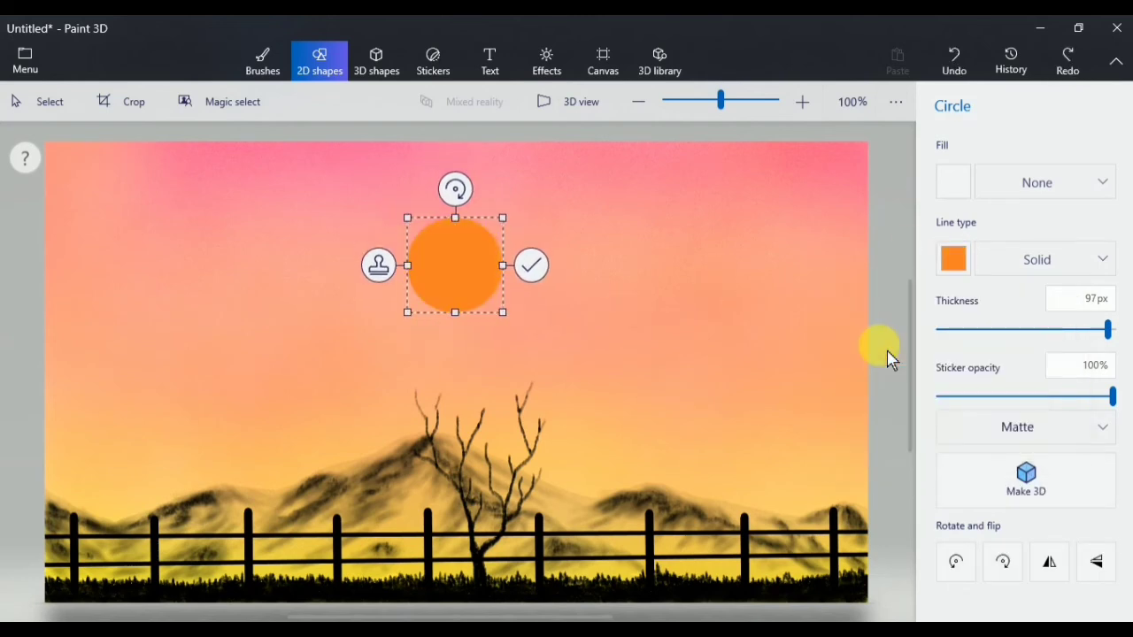
drag(511, 314, 523, 335)
Step: Try yellow and red as the sun disc's colour, and return it to orange
click(953, 259)
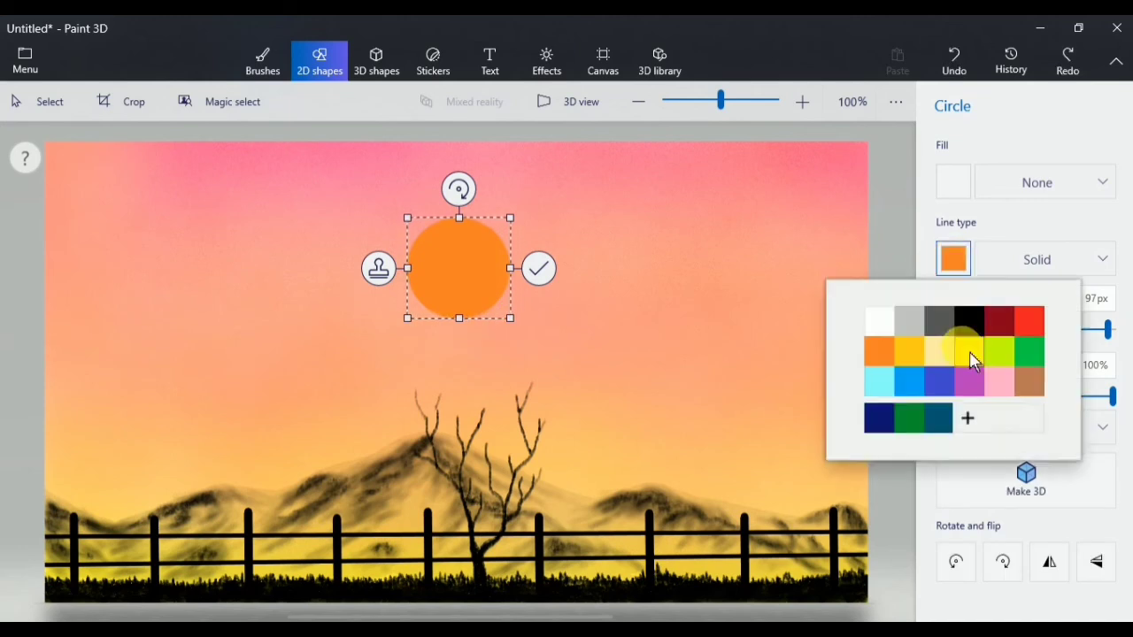
click(969, 351)
click(960, 265)
click(1029, 320)
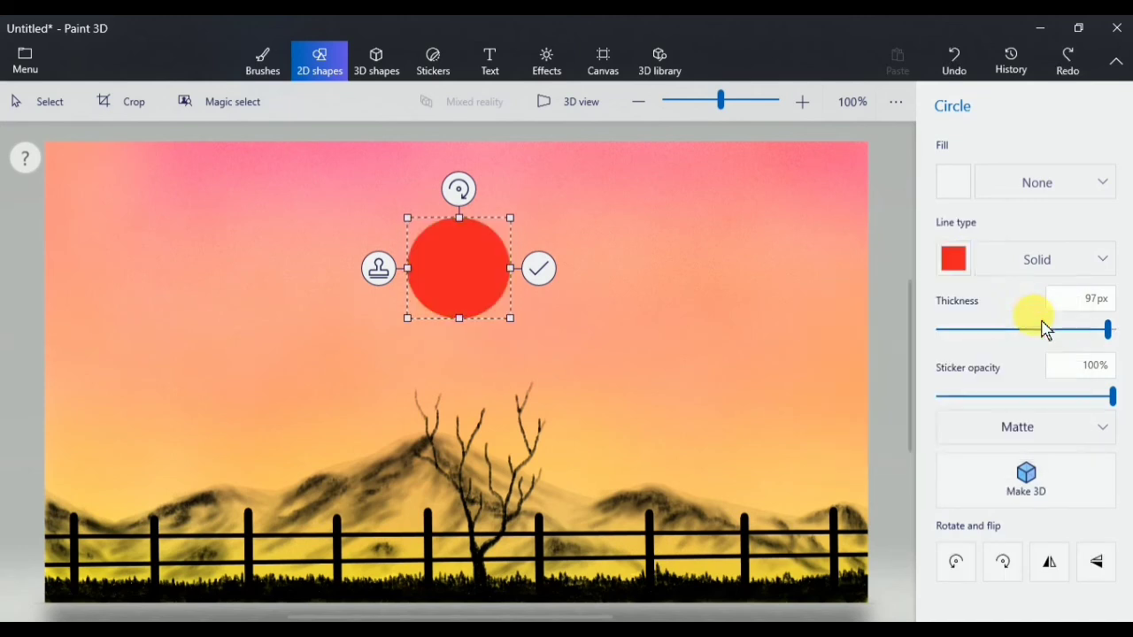
click(953, 259)
click(879, 350)
Step: Commit the orange sun disc and paint a yellow patch in its centre with the 21 px Watercolour brush
click(539, 268)
click(263, 59)
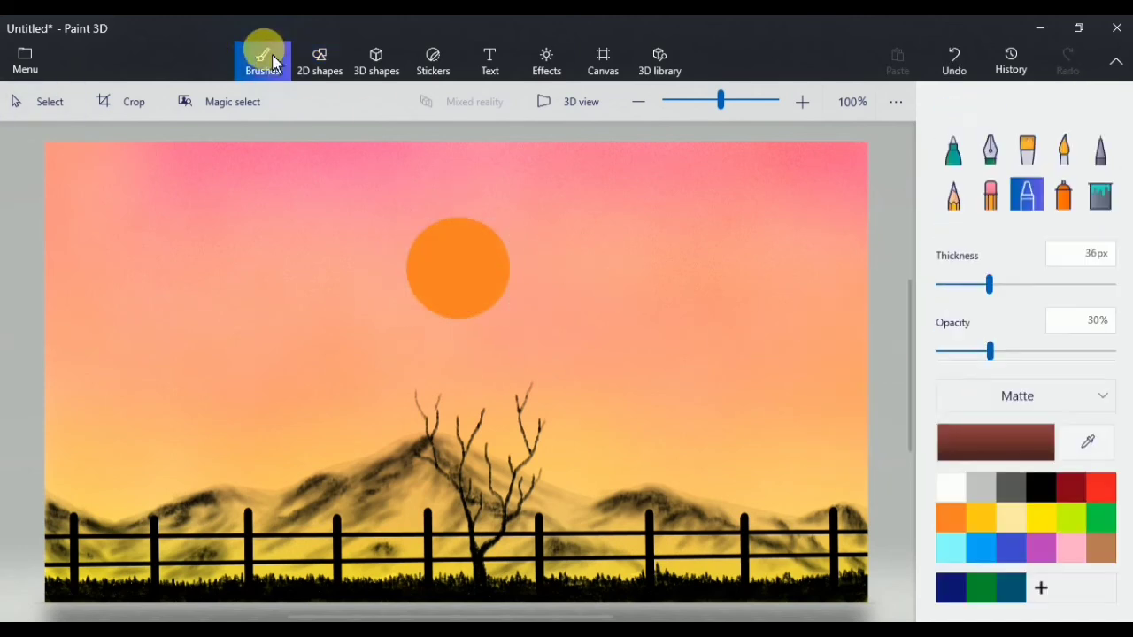
click(1063, 153)
click(1066, 154)
click(1039, 521)
drag(946, 285, 953, 288)
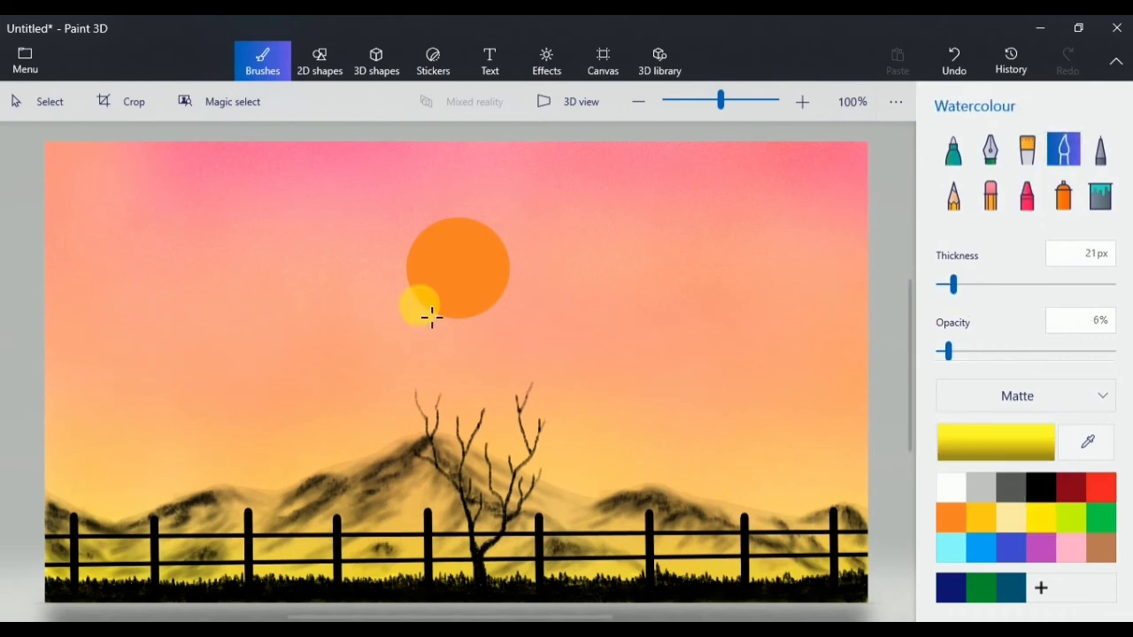
drag(458, 279, 480, 279)
key(ctrl+z)
drag(948, 352, 993, 351)
mouse_move(440, 255)
mouse_down()
mouse_move(493, 284)
mouse_move(482, 287)
mouse_move(475, 264)
mouse_move(451, 267)
mouse_move(452, 292)
mouse_move(485, 294)
mouse_move(475, 256)
mouse_move(491, 279)
mouse_move(468, 311)
mouse_up()
Step: Extend the sun's yellow patch outward using a thinner Watercolour brush at no more than 20% opacity
drag(993, 351, 971, 351)
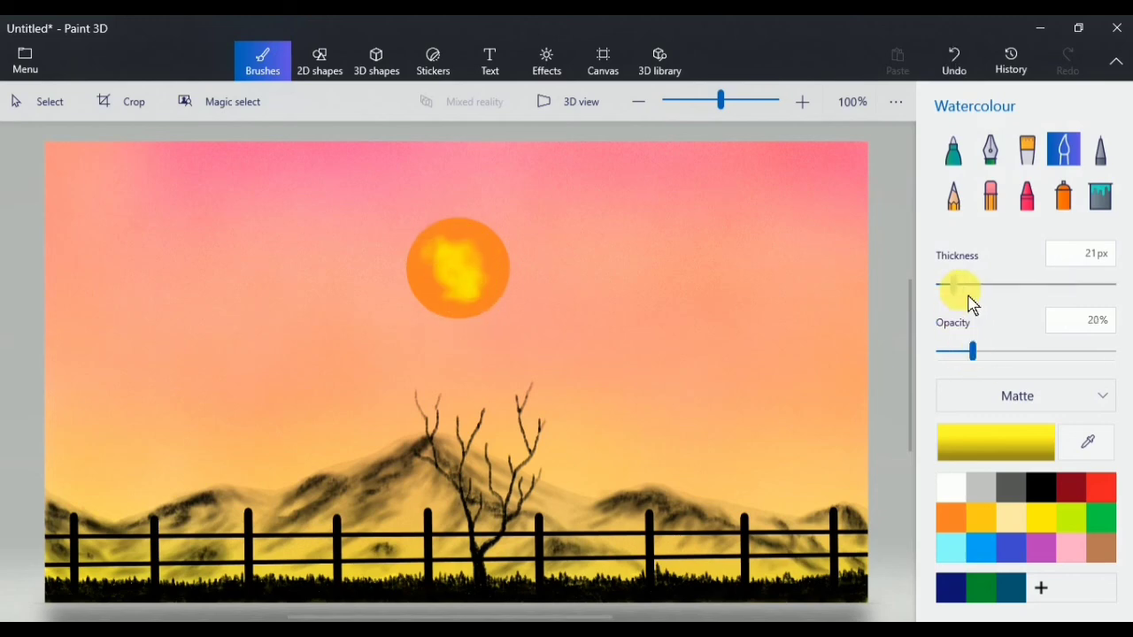
drag(953, 284, 946, 284)
drag(971, 352, 962, 351)
drag(434, 285, 456, 237)
Step: Blend golden yellow Watercolour around the sun's bright centre, covering most of the orange disc
click(980, 518)
drag(486, 272, 502, 293)
drag(962, 351, 991, 351)
mouse_move(341, 266)
mouse_down()
mouse_move(496, 416)
mouse_move(584, 334)
mouse_up()
drag(946, 284, 971, 284)
drag(991, 351, 974, 351)
mouse_move(569, 263)
mouse_down()
mouse_move(539, 280)
mouse_move(522, 202)
mouse_up()
Step: Work the golden yellow out to the sun's rim, finishing with a 13 px Watercolour brush at 21% opacity
drag(971, 284, 951, 284)
mouse_move(330, 305)
mouse_down()
mouse_move(350, 364)
mouse_move(586, 305)
mouse_up()
drag(951, 284, 948, 285)
mouse_move(334, 258)
mouse_down()
mouse_move(357, 381)
mouse_move(531, 409)
mouse_move(587, 240)
mouse_move(515, 174)
mouse_move(362, 372)
mouse_up()
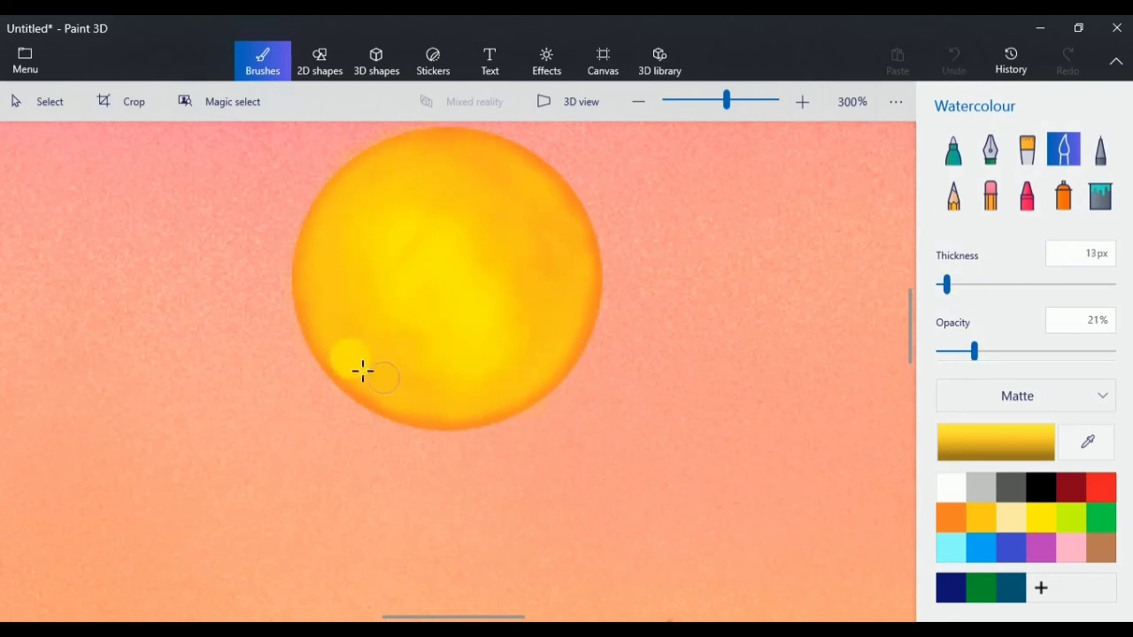
Step: Shade the sun's rim with orange Watercolour, softening it with a 28 px brush at 5% opacity
click(950, 518)
drag(975, 352, 958, 351)
mouse_move(346, 219)
mouse_down()
mouse_move(519, 414)
mouse_move(486, 165)
mouse_up()
drag(947, 284, 960, 284)
drag(958, 352, 947, 351)
drag(330, 318, 357, 249)
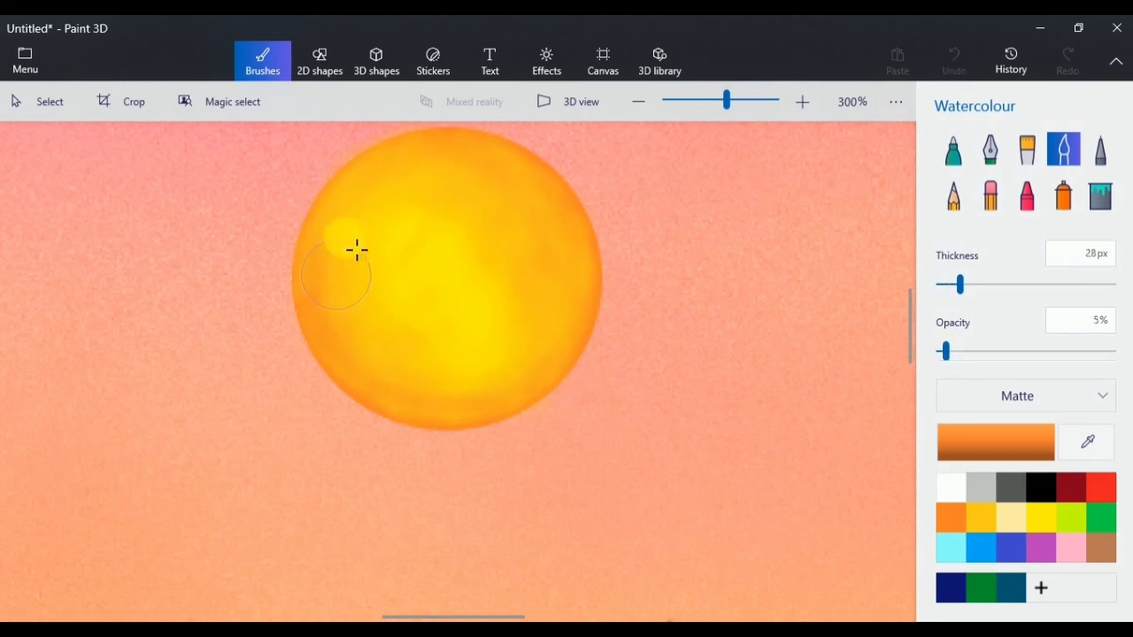
Step: Brighten the whole sun disc with yellow Watercolour, and soften its orange patches with a 21 px brush at low opacity
click(1021, 513)
click(45, 308)
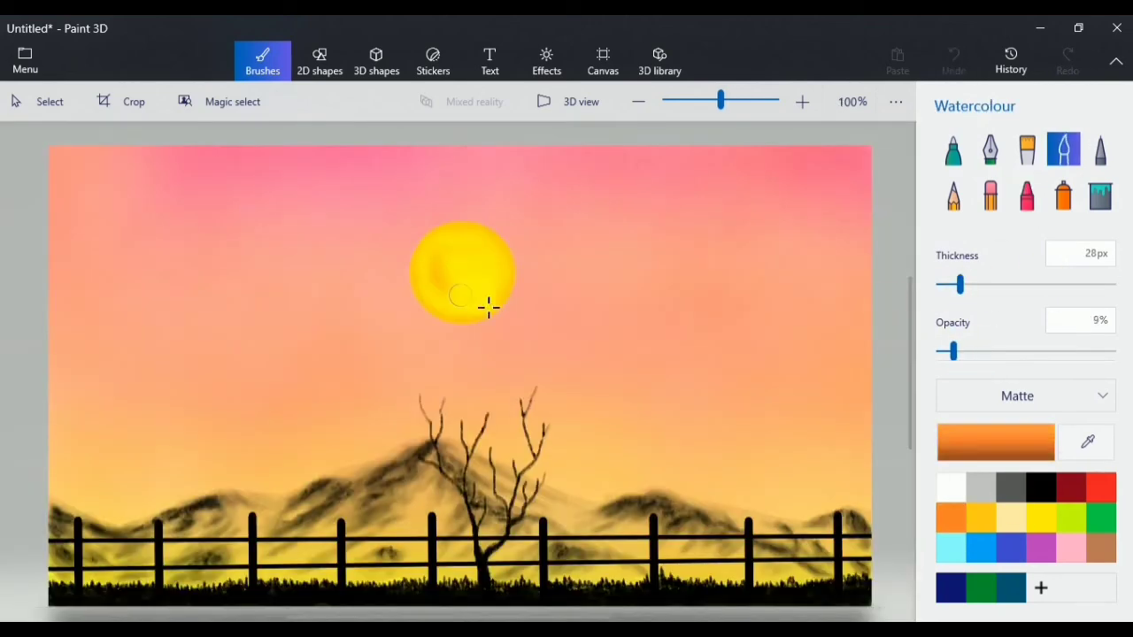
click(1041, 518)
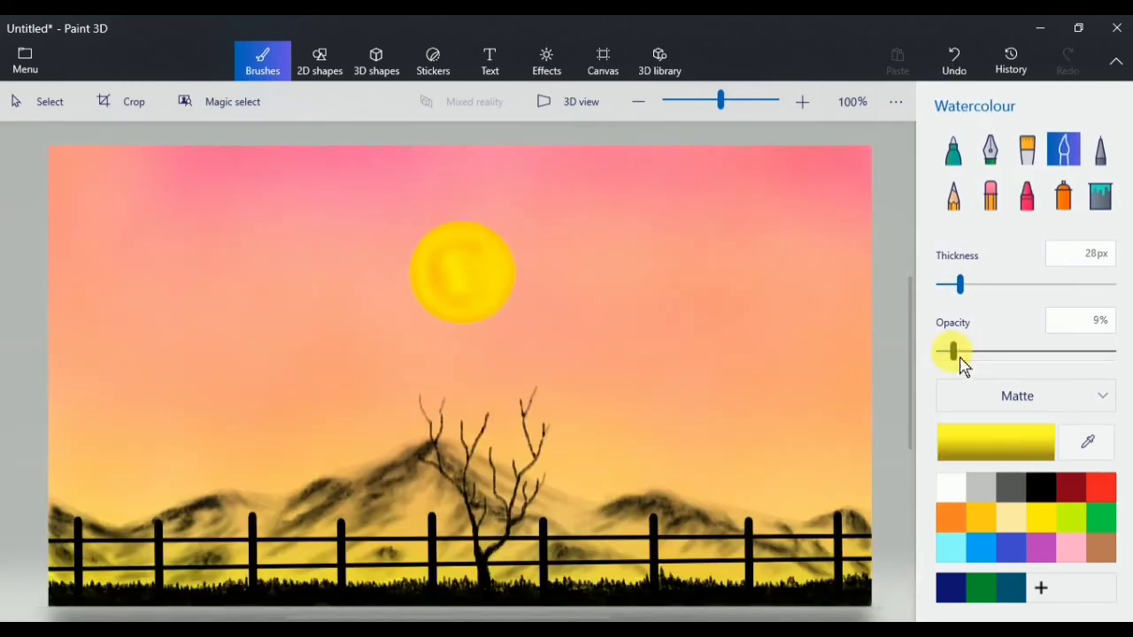
drag(953, 351, 948, 351)
drag(959, 284, 953, 284)
mouse_move(473, 311)
mouse_down()
mouse_move(456, 261)
mouse_move(457, 292)
mouse_up()
Step: Even out the sun's remaining blotches with alternating golden and bright yellow Watercolour strokes, using the 21 px brush
click(981, 518)
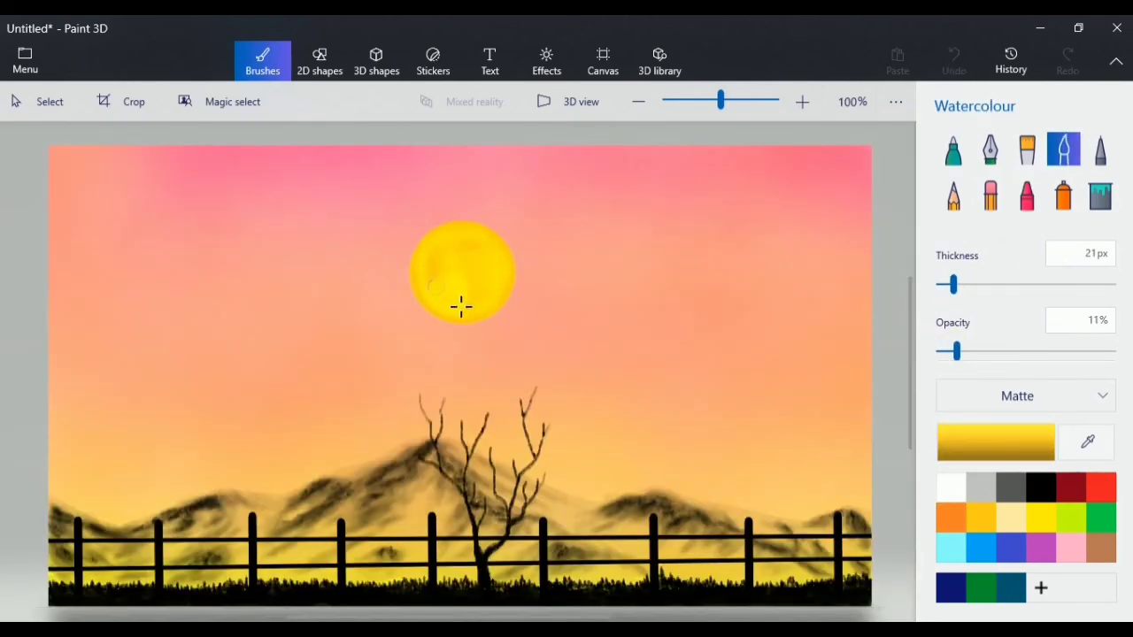
drag(956, 351, 983, 351)
drag(445, 280, 453, 291)
click(1041, 518)
drag(984, 351, 966, 351)
drag(460, 296, 475, 311)
drag(965, 352, 988, 351)
Step: Draw three small black flying birds just below and to the right of the sun with the 5 px Pencil at 100% opacity
click(953, 196)
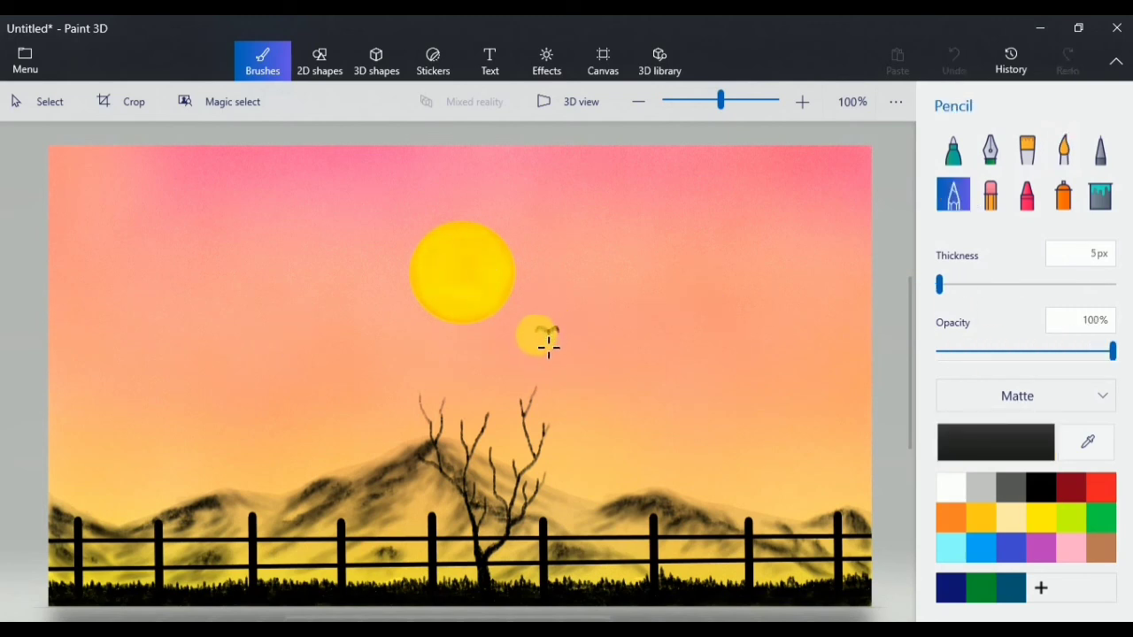
mouse_move(536, 331)
mouse_down()
mouse_move(586, 314)
mouse_move(581, 340)
mouse_up()
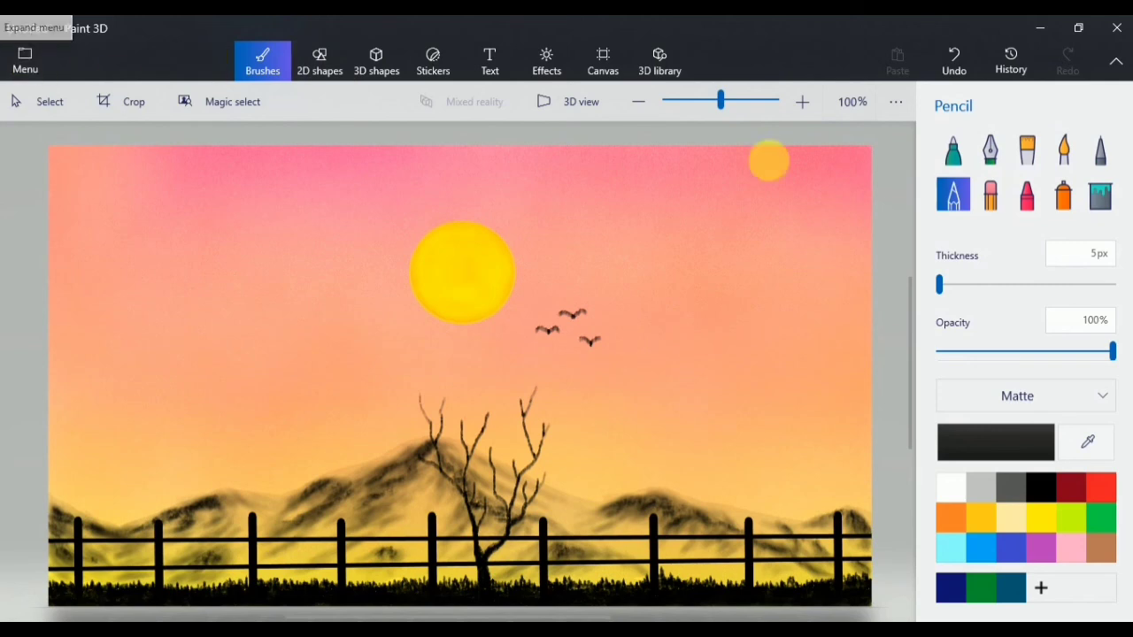
Step: Spray a soft white glow over and around the sun with the 161 px Spray can
click(1063, 195)
click(960, 487)
click(973, 352)
drag(973, 352, 1113, 351)
click(1027, 287)
mouse_move(538, 220)
mouse_down()
mouse_move(543, 230)
mouse_move(438, 238)
mouse_move(401, 269)
mouse_move(432, 324)
mouse_move(504, 331)
mouse_move(523, 268)
mouse_up()
Step: Widen the white glow evenly around the sun with the Spray can at 24% opacity, and set its opacity to 9%
drag(991, 352, 979, 352)
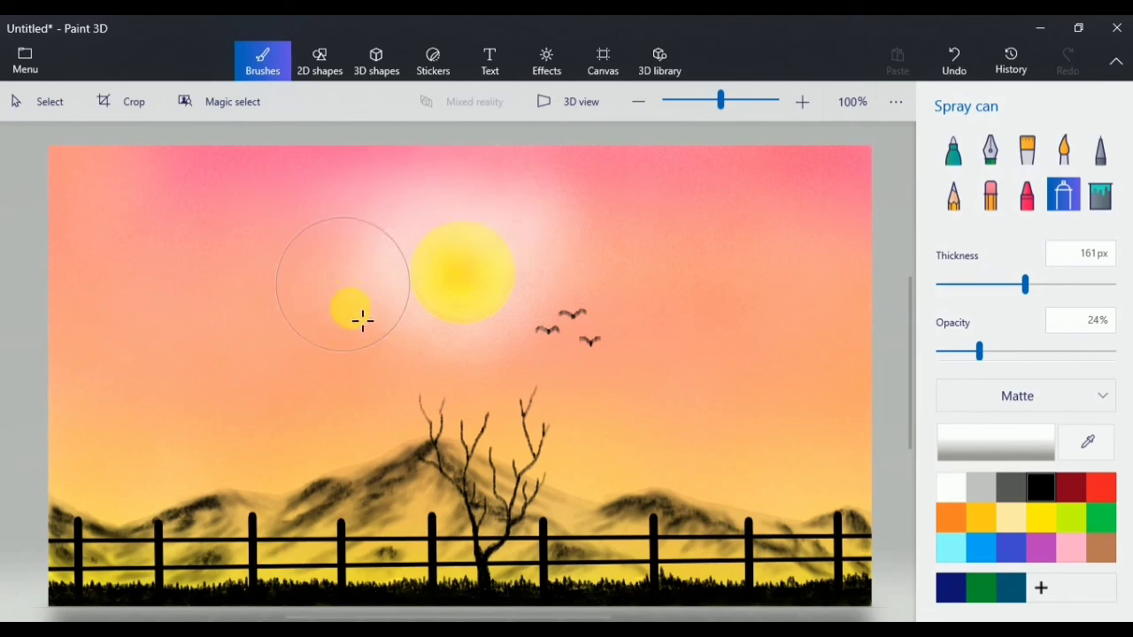
drag(363, 320, 373, 259)
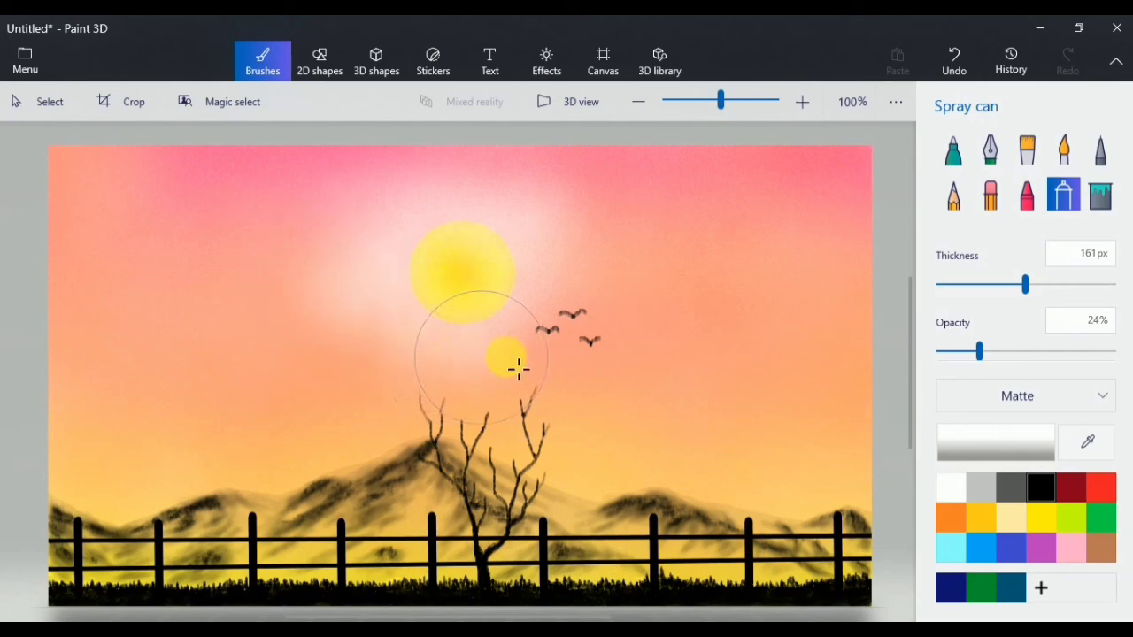
drag(380, 354, 373, 239)
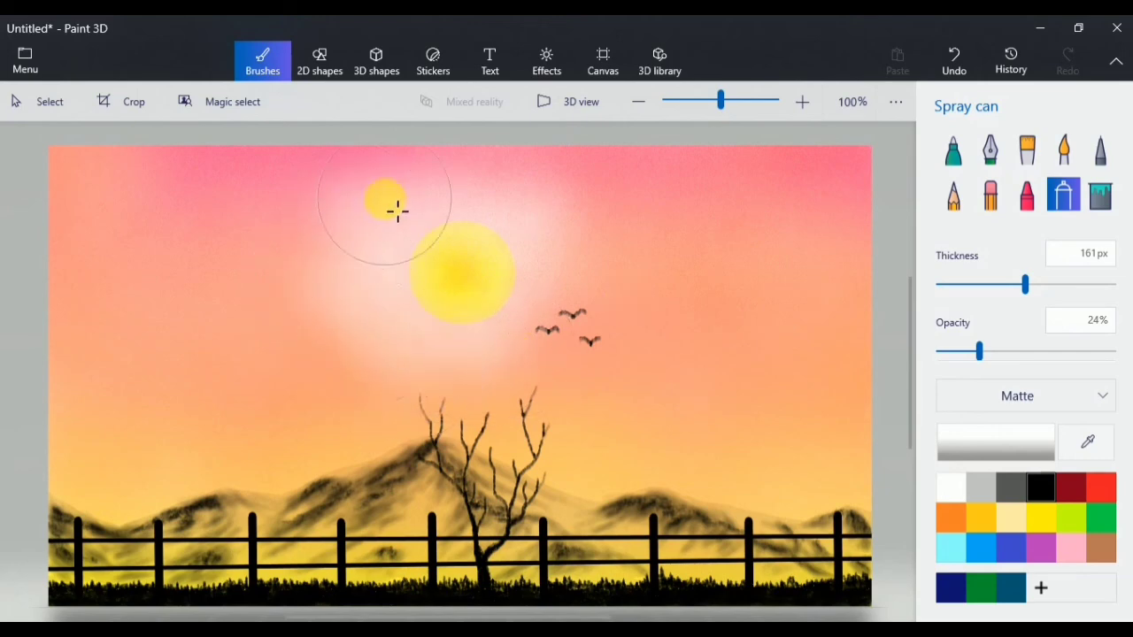
mouse_move(577, 261)
mouse_down()
mouse_move(581, 200)
mouse_move(497, 178)
mouse_up()
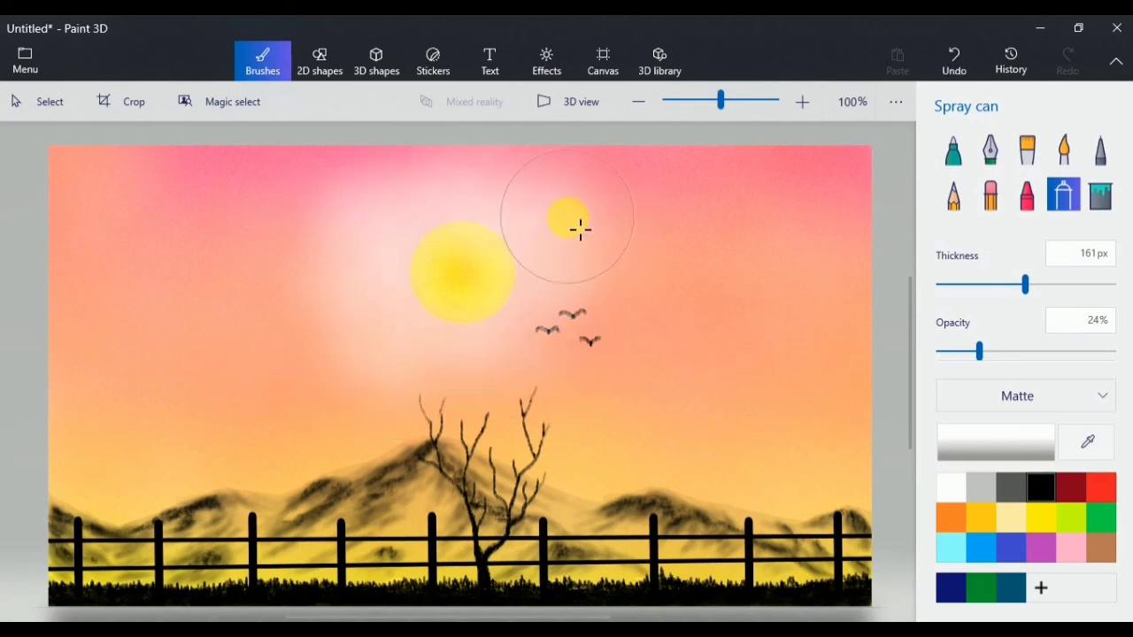
drag(979, 351, 953, 352)
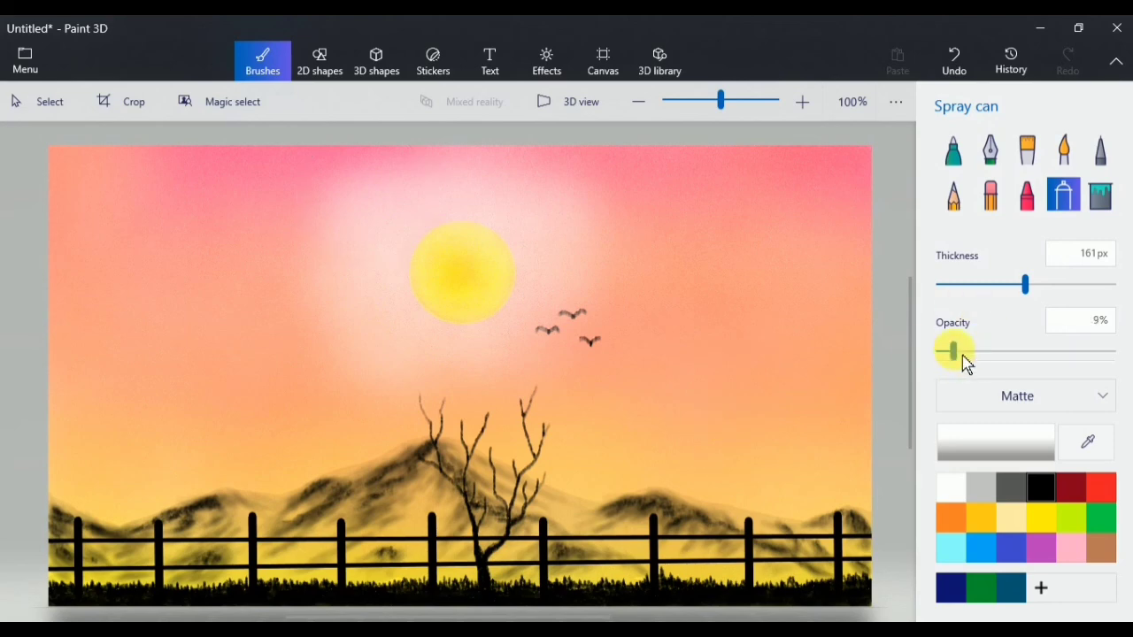